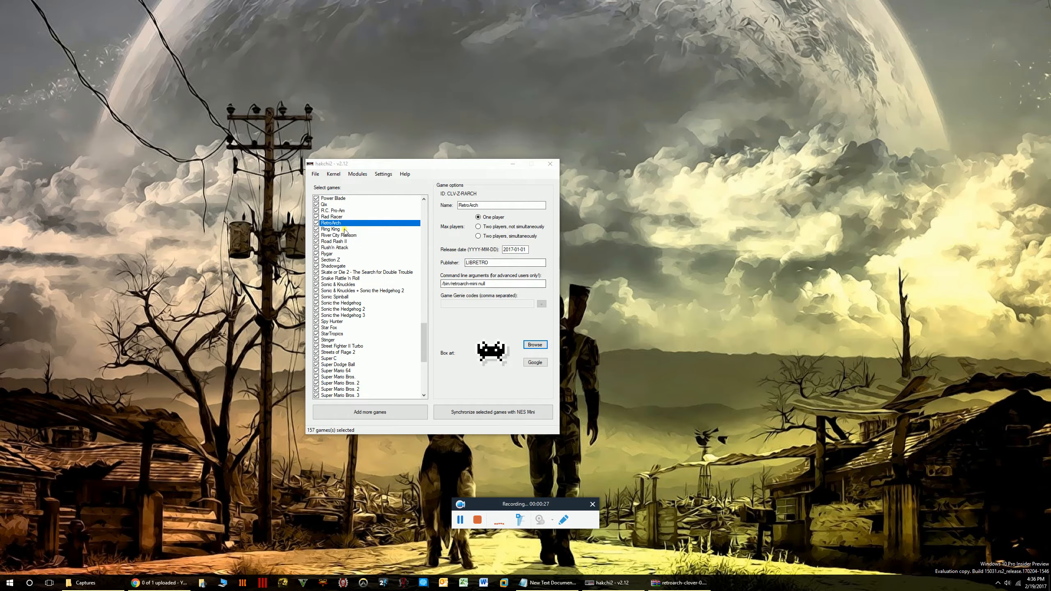
Step through the game list from Mike Tyson's Punch-Out!! to Sonic Spinball checking box art, ending on RetroArch.
{"action": "left_click", "coordinate": [345, 230]}
{"action": "key", "text": "Down"}
{"action": "key", "text": "Down"}
{"action": "key", "text": "Down"}
{"action": "key", "text": "Down"}
{"action": "key", "text": "Down"}
{"action": "key", "text": "Down"}
{"action": "key", "text": "Down"}
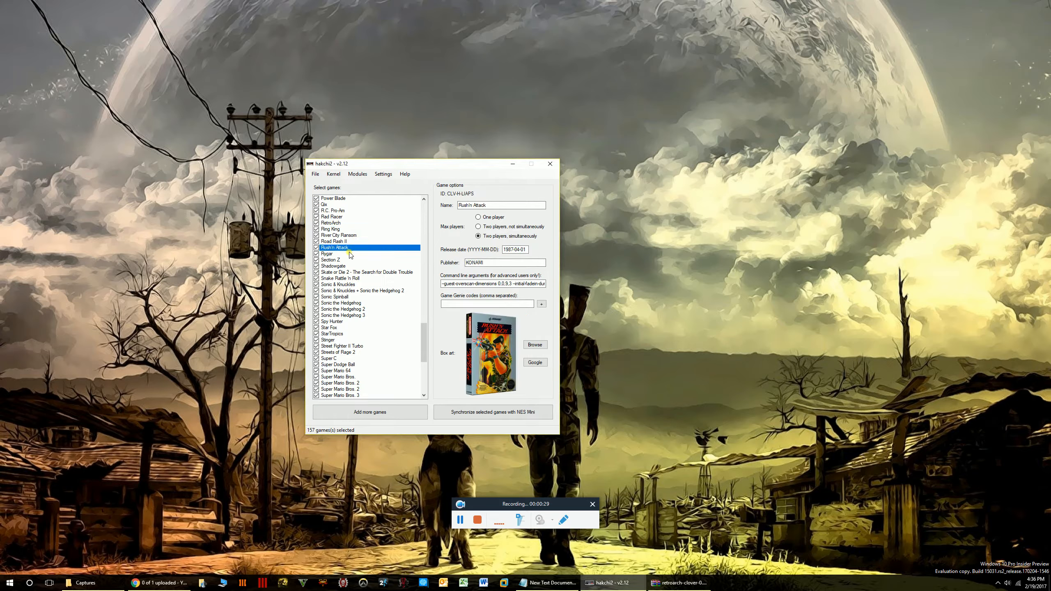
{"action": "key", "text": "Down"}
{"action": "key", "text": "Down"}
{"action": "key", "text": "Down"}
{"action": "key", "text": "Down"}
{"action": "key", "text": "Down"}
{"action": "key", "text": "Down"}
{"action": "key", "text": "Down"}
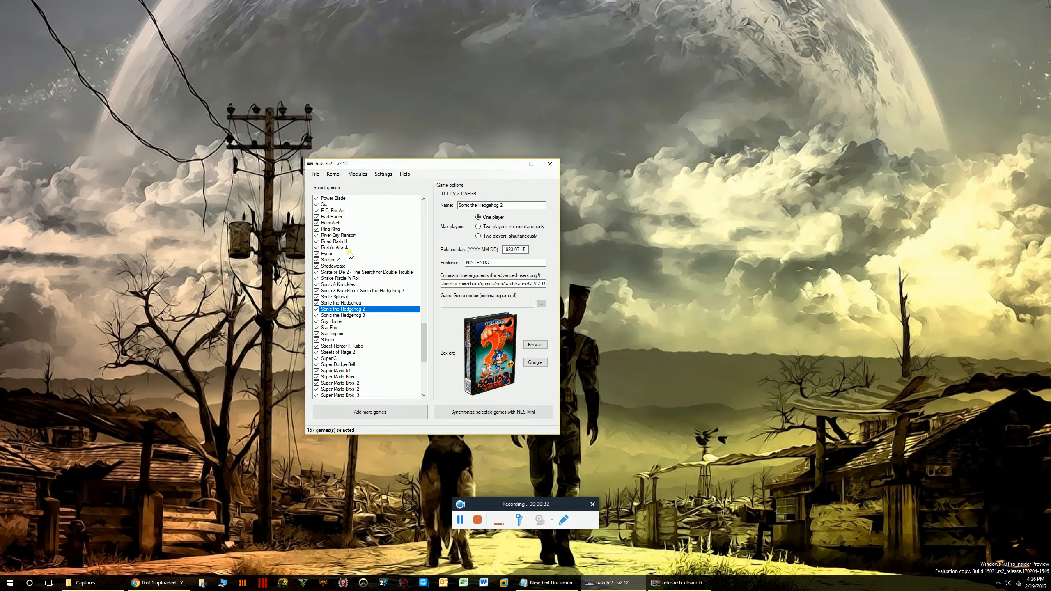
{"action": "key", "text": "Up"}
{"action": "key", "text": "Up"}
{"action": "key", "text": "Up"}
{"action": "key", "text": "Up"}
{"action": "key", "text": "Up"}
{"action": "key", "text": "Up"}
{"action": "key", "text": "Up"}
{"action": "key", "text": "Up"}
{"action": "key", "text": "Up"}
{"action": "key", "text": "Up"}
{"action": "key", "text": "Up"}
{"action": "key", "text": "Up"}
{"action": "key", "text": "Up"}
{"action": "key", "text": "Up"}
{"action": "key", "text": "Up"}
{"action": "key", "text": "Up"}
{"action": "key", "text": "Up"}
{"action": "key", "text": "Up"}
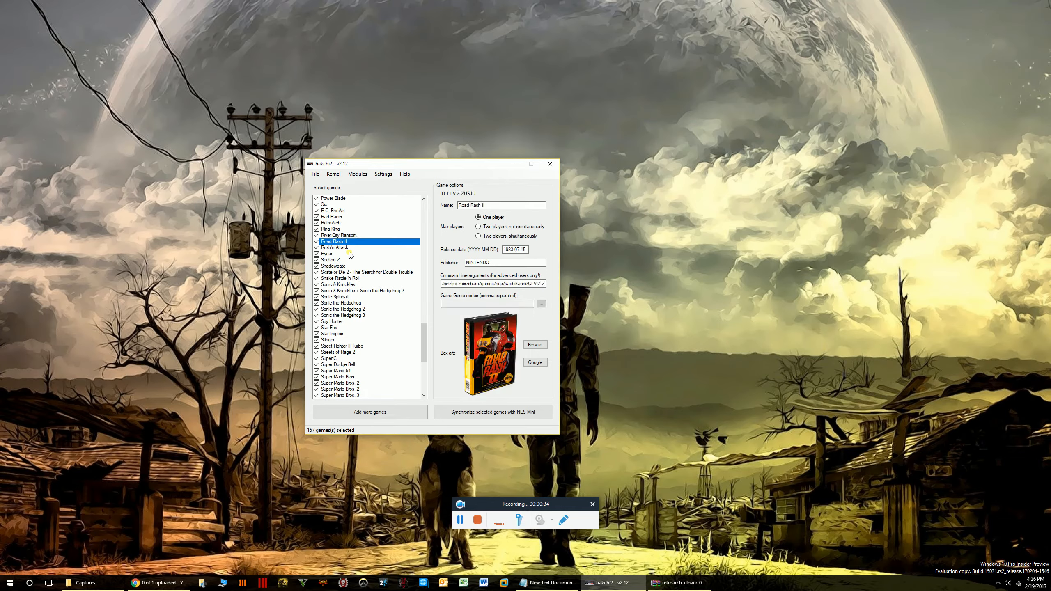
{"action": "key", "text": "Up"}
{"action": "key", "text": "Up"}
{"action": "key", "text": "Up"}
{"action": "key", "text": "Up"}
{"action": "key", "text": "Up"}
{"action": "key", "text": "Up"}
{"action": "key", "text": "Up"}
{"action": "key", "text": "Up"}
{"action": "key", "text": "Up"}
{"action": "key", "text": "Up"}
{"action": "key", "text": "Up"}
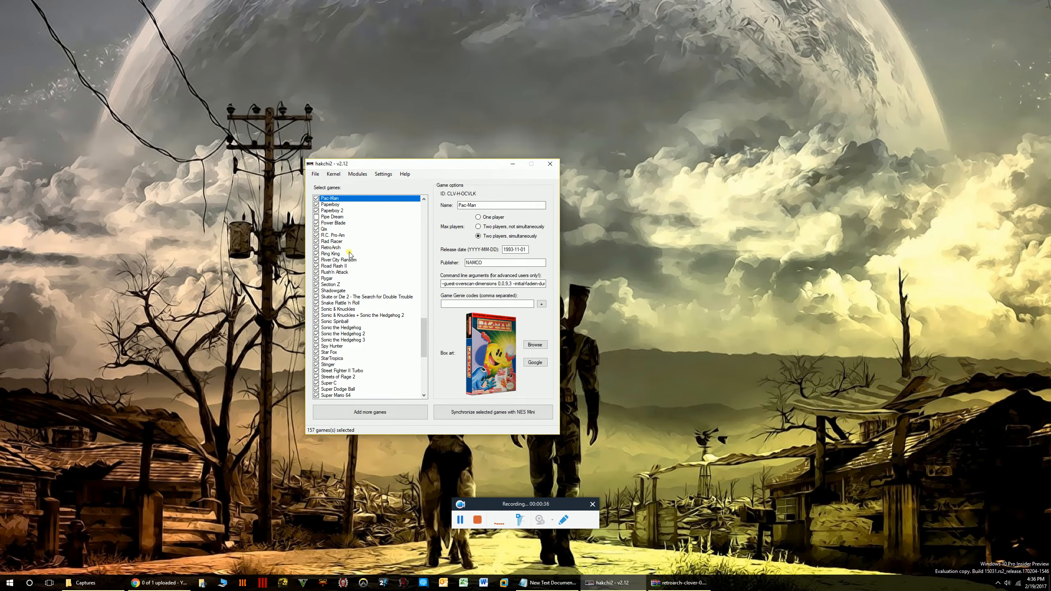
{"action": "key", "text": "Up"}
{"action": "key", "text": "Up"}
{"action": "key", "text": "Up"}
{"action": "key", "text": "Up"}
{"action": "key", "text": "Up"}
{"action": "key", "text": "Up"}
{"action": "key", "text": "Up"}
{"action": "key", "text": "Up"}
{"action": "key", "text": "Up"}
{"action": "key", "text": "Up"}
{"action": "key", "text": "Up"}
{"action": "key", "text": "Up"}
{"action": "key", "text": "Up"}
{"action": "key", "text": "Up"}
{"action": "key", "text": "Up"}
{"action": "key", "text": "Up"}
{"action": "key", "text": "Up"}
{"action": "key", "text": "Up"}
{"action": "key", "text": "Up"}
{"action": "key", "text": "Up"}
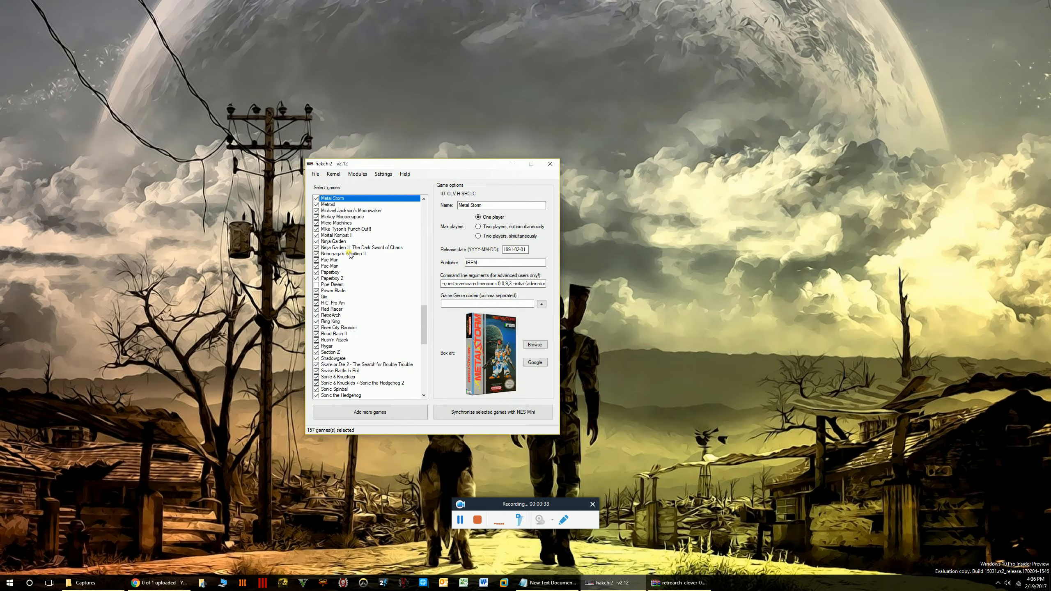
{"action": "key", "text": "Down"}
{"action": "key", "text": "Down"}
{"action": "key", "text": "Down"}
{"action": "key", "text": "Down"}
{"action": "key", "text": "Down"}
{"action": "key", "text": "Down"}
{"action": "key", "text": "Down"}
{"action": "key", "text": "Down"}
{"action": "key", "text": "Down"}
{"action": "key", "text": "Down"}
{"action": "key", "text": "Down"}
{"action": "key", "text": "Down"}
{"action": "key", "text": "Down"}
{"action": "key", "text": "Down"}
{"action": "key", "text": "Down"}
{"action": "key", "text": "Down"}
{"action": "key", "text": "Down"}
{"action": "key", "text": "Down"}
{"action": "key", "text": "Down"}
{"action": "key", "text": "Down"}
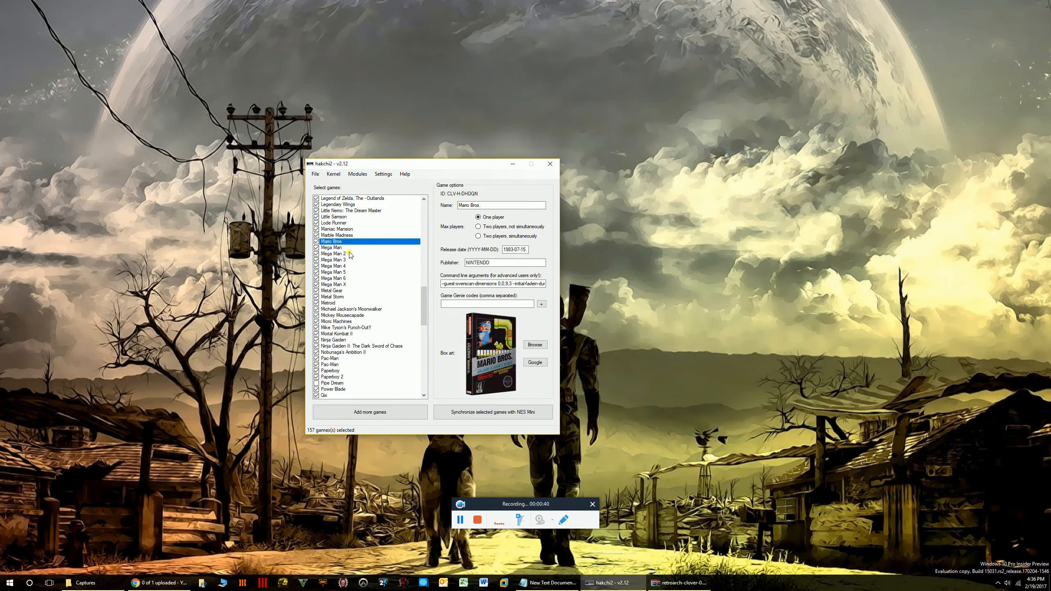
{"action": "key", "text": "Down"}
{"action": "key", "text": "Down"}
{"action": "key", "text": "Down"}
{"action": "key", "text": "Down"}
{"action": "key", "text": "Down"}
{"action": "key", "text": "Down"}
{"action": "key", "text": "Down"}
{"action": "key", "text": "Down"}
{"action": "key", "text": "Down"}
{"action": "key", "text": "Down"}
{"action": "key", "text": "Down"}
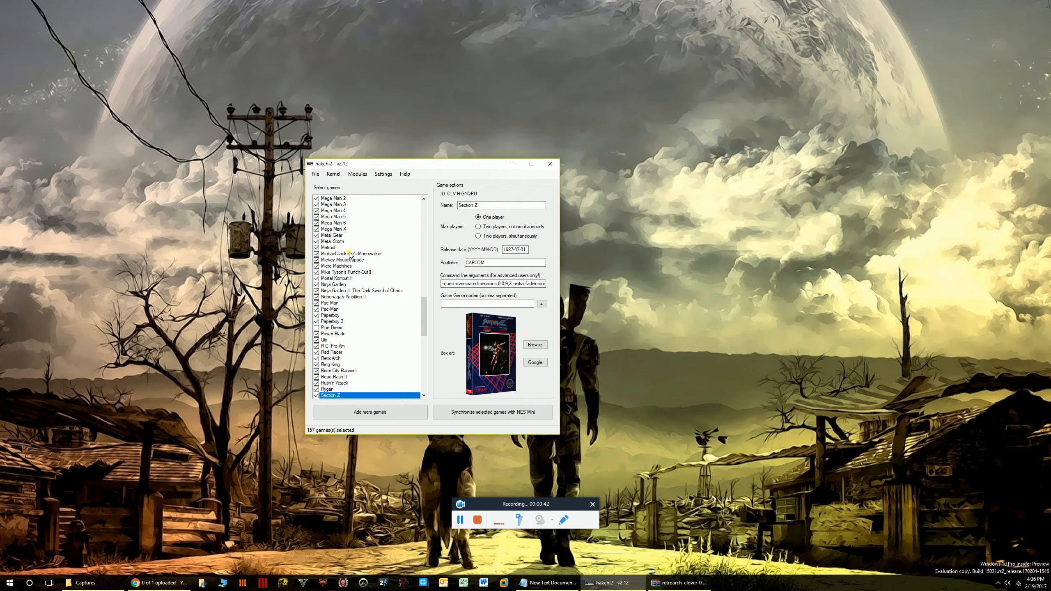
{"action": "key", "text": "Down"}
{"action": "key", "text": "Up"}
{"action": "key", "text": "Up"}
{"action": "key", "text": "Up"}
{"action": "key", "text": "Up"}
{"action": "key", "text": "Up"}
{"action": "key", "text": "Up"}
{"action": "key", "text": "Up"}
{"action": "key", "text": "Up"}
{"action": "key", "text": "Up"}
{"action": "key", "text": "Up"}
{"action": "key", "text": "Up"}
{"action": "key", "text": "Up"}
{"action": "key", "text": "Up"}
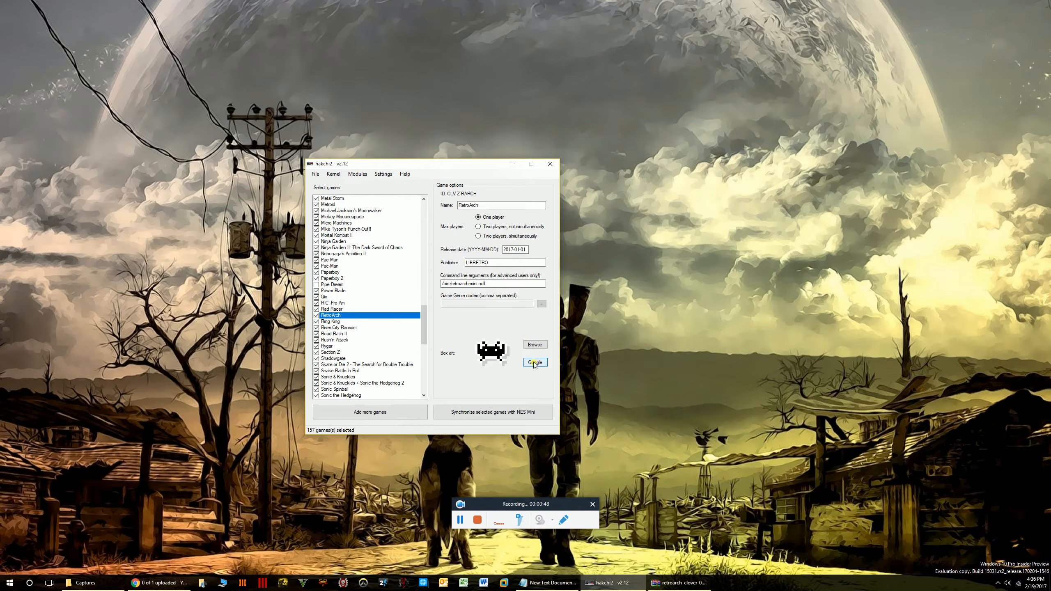
Set RetroArch's box art to Box Boy merged.png from the Desktop.
{"action": "left_click", "coordinate": [540, 345]}
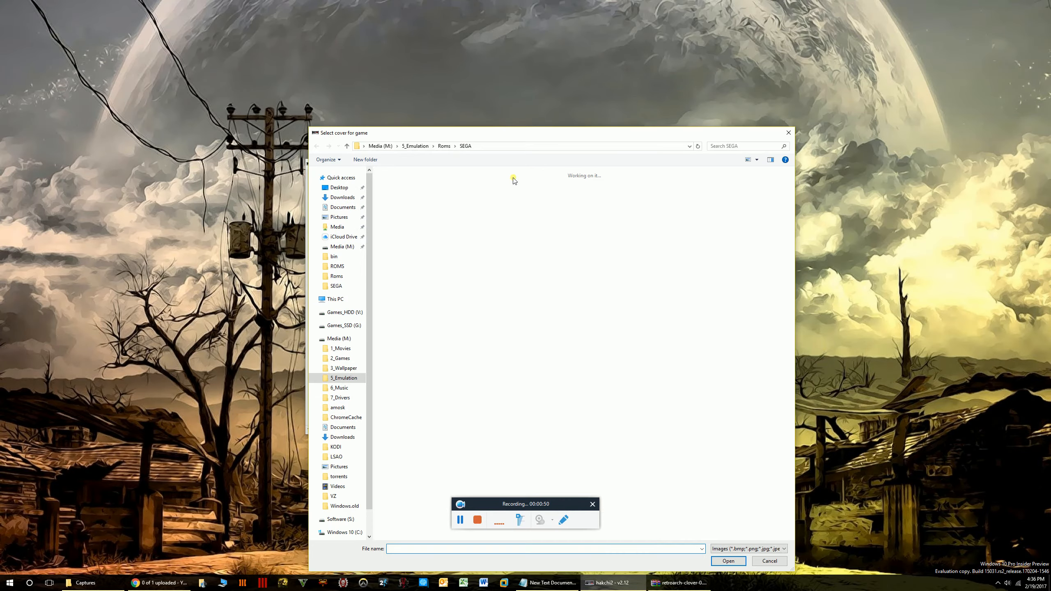
{"action": "left_click_drag", "start_coordinate": [526, 131], "coordinate": [536, 63]}
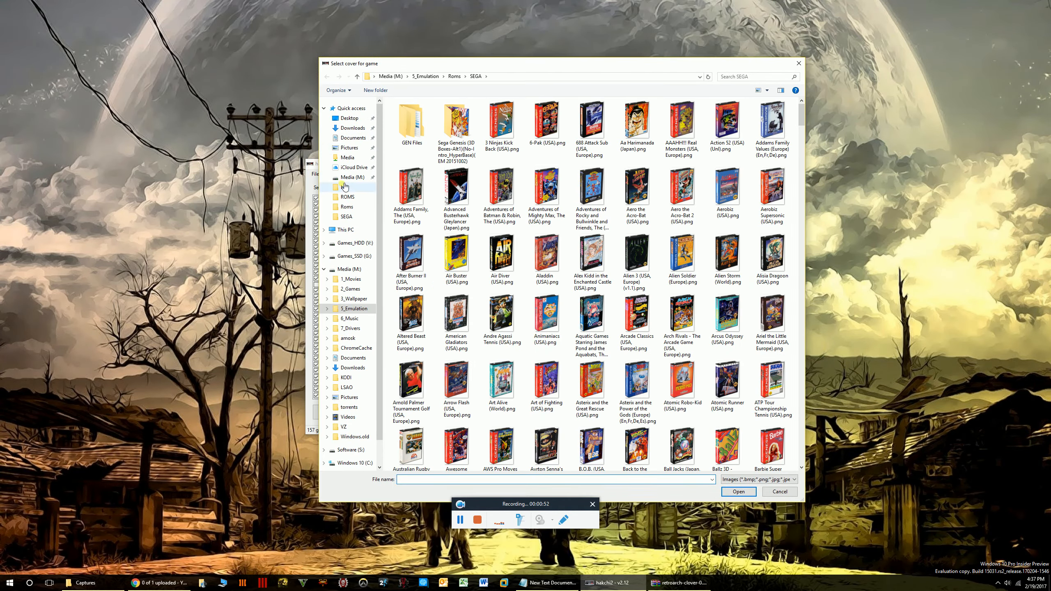
{"action": "left_click", "coordinate": [357, 120]}
{"action": "left_click", "coordinate": [435, 140]}
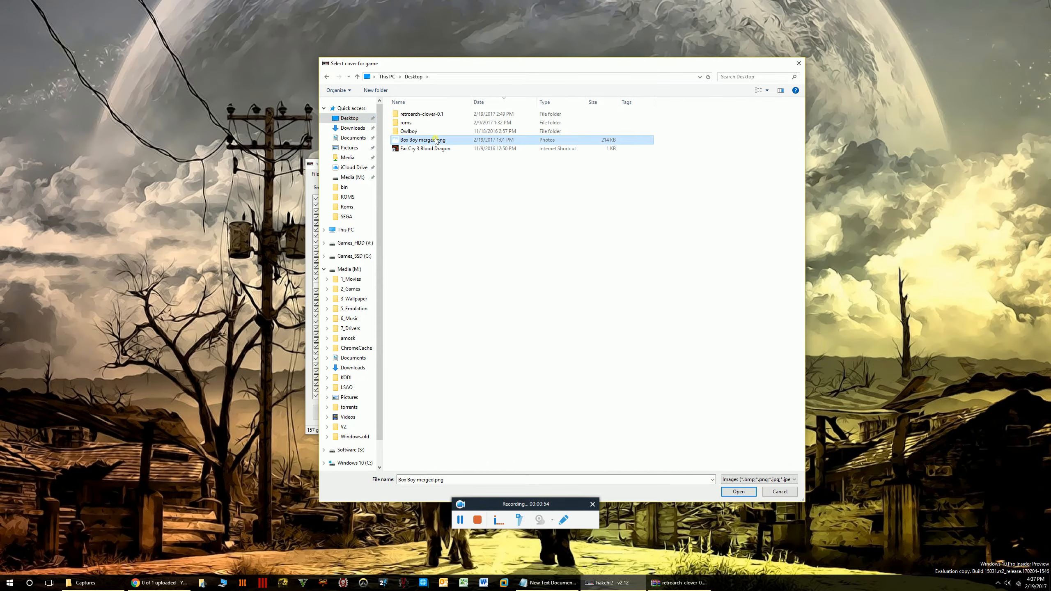
{"action": "left_click", "coordinate": [739, 491]}
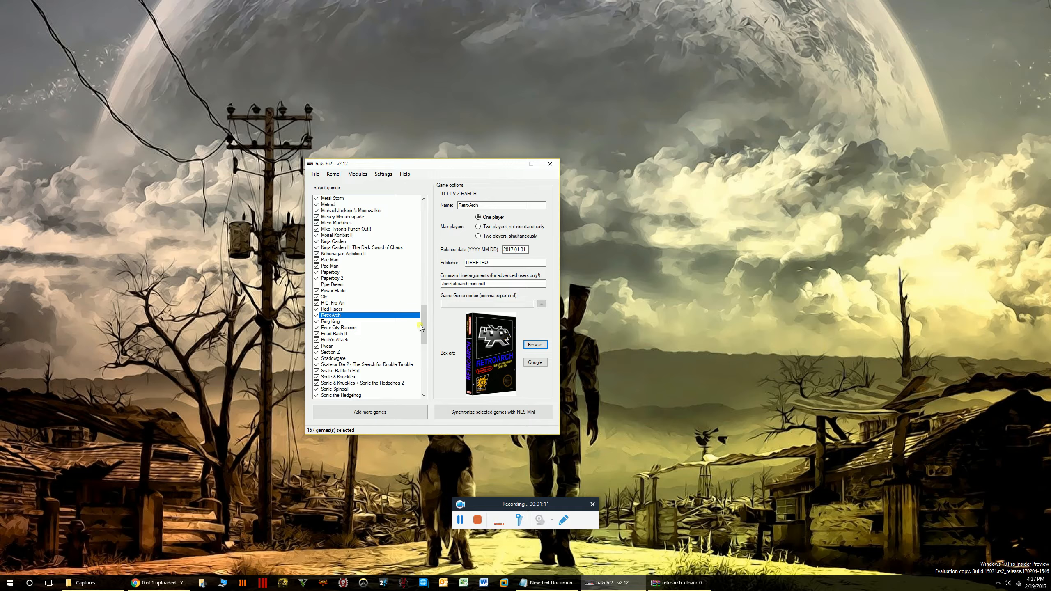
Browse up the game list past Metroid to Michael Jackson's Moonwalker.
{"action": "left_click", "coordinate": [348, 252]}
{"action": "left_click", "coordinate": [342, 273]}
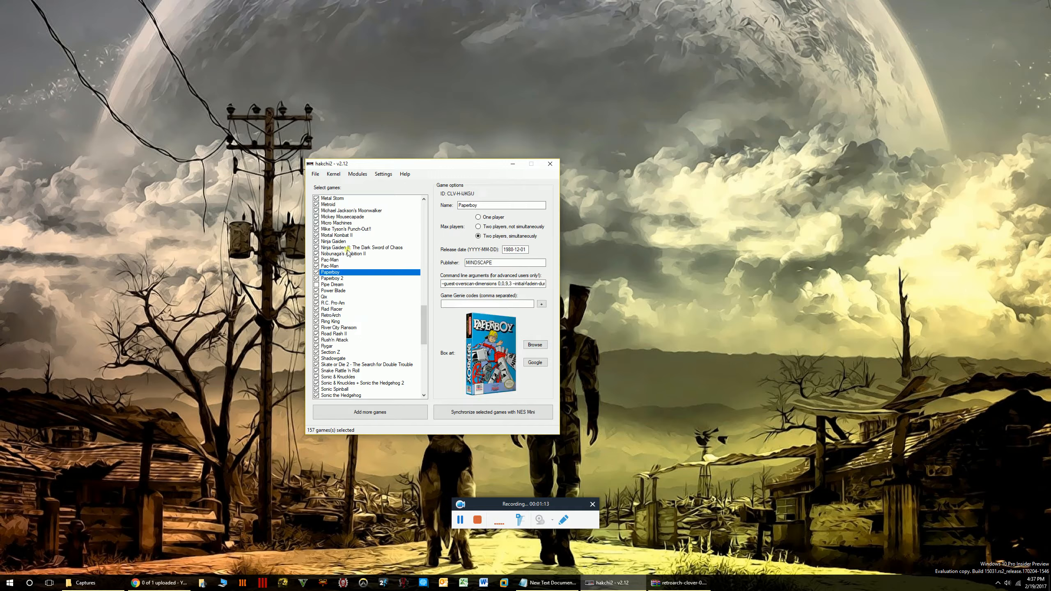
{"action": "left_click", "coordinate": [344, 241]}
{"action": "left_click", "coordinate": [344, 223]}
{"action": "left_click", "coordinate": [344, 206]}
{"action": "left_click", "coordinate": [344, 210]}
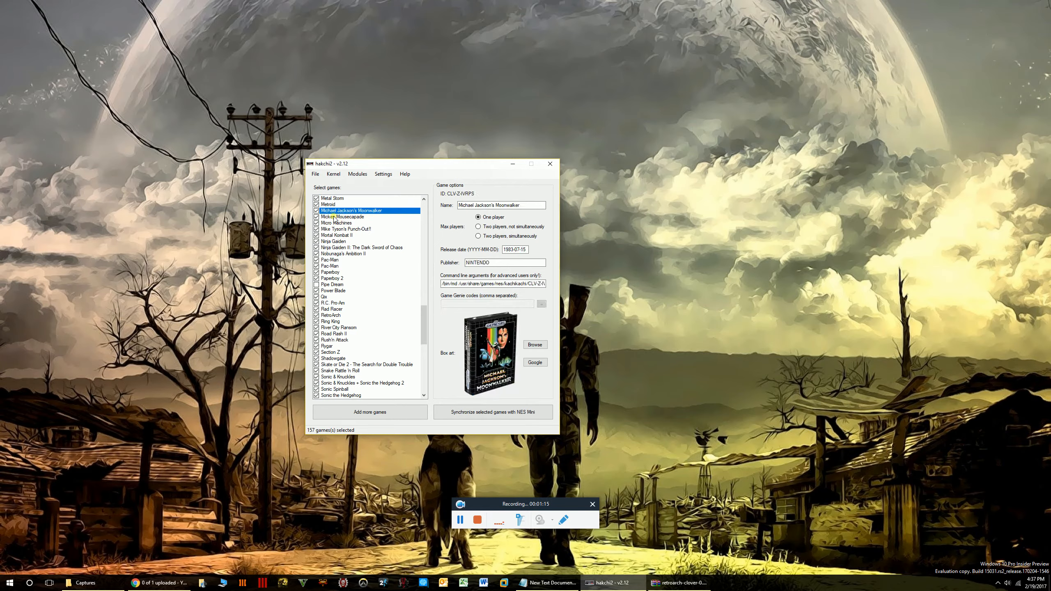
Start adding more NES games from the 5_Emulation folder, then show EmuMovies' Console Media page in Chrome.
{"action": "left_click", "coordinate": [317, 174]}
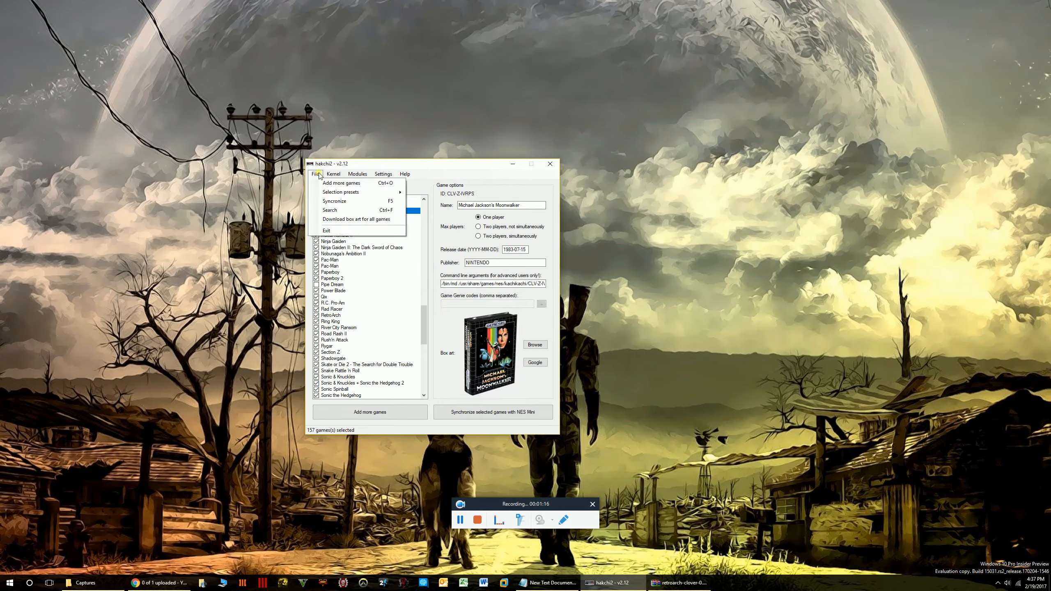
{"action": "left_click", "coordinate": [342, 183]}
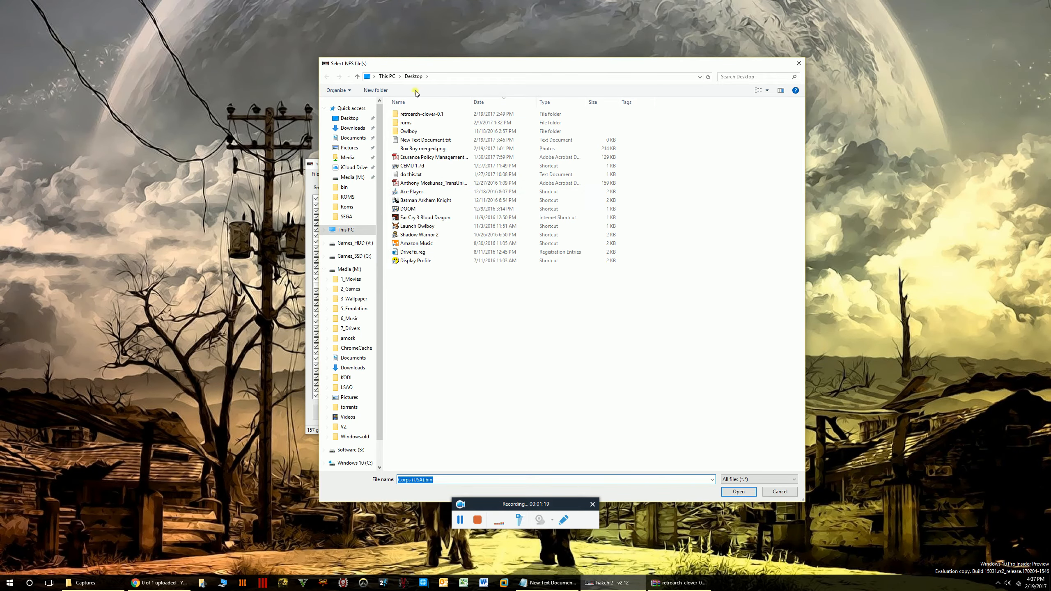
{"action": "left_click", "coordinate": [366, 309]}
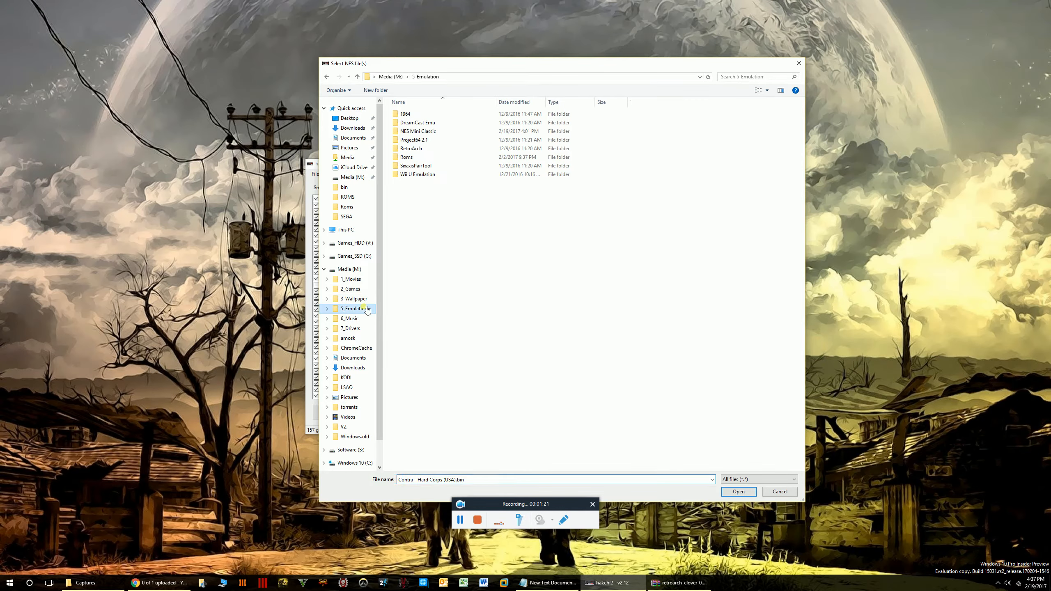
{"action": "left_click", "coordinate": [165, 582]}
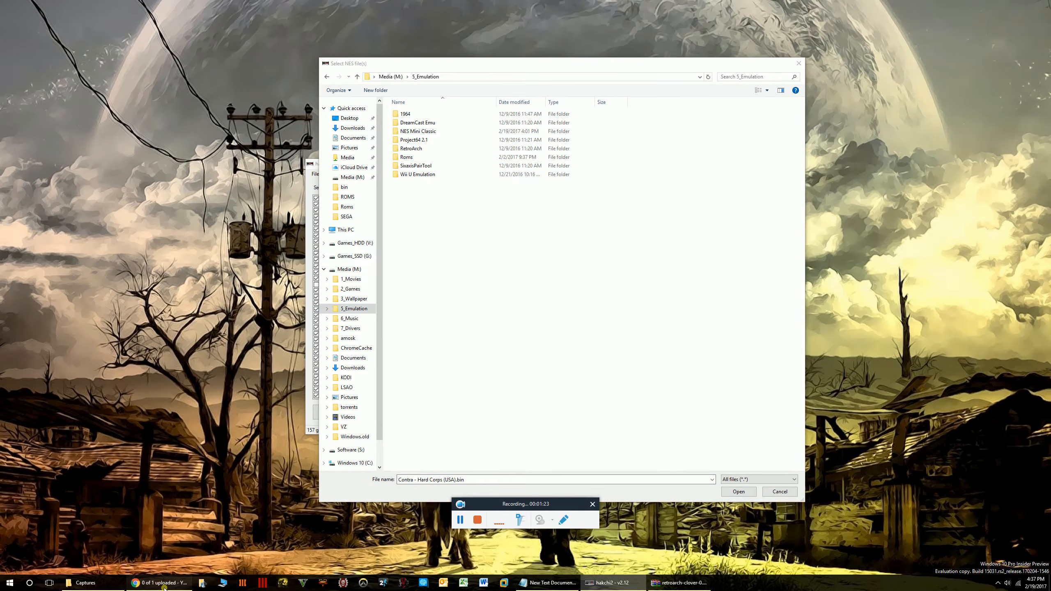
{"action": "left_click", "coordinate": [674, 52]}
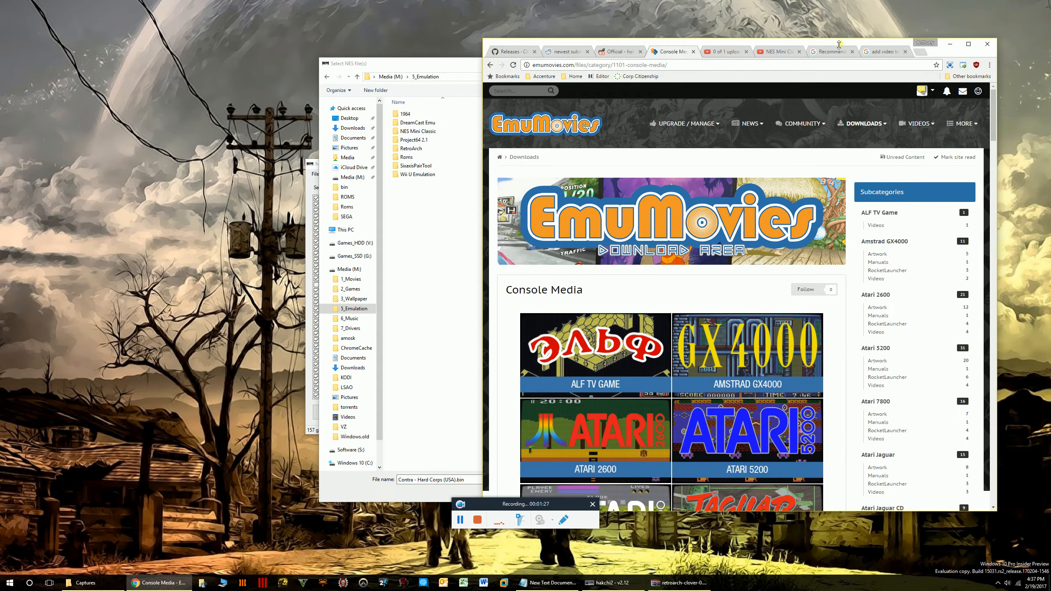
Scroll EmuMovies' Console Media page and open the Super Nintendo Artwork downloads.
{"action": "left_click_drag", "start_coordinate": [824, 46], "coordinate": [654, 46]}
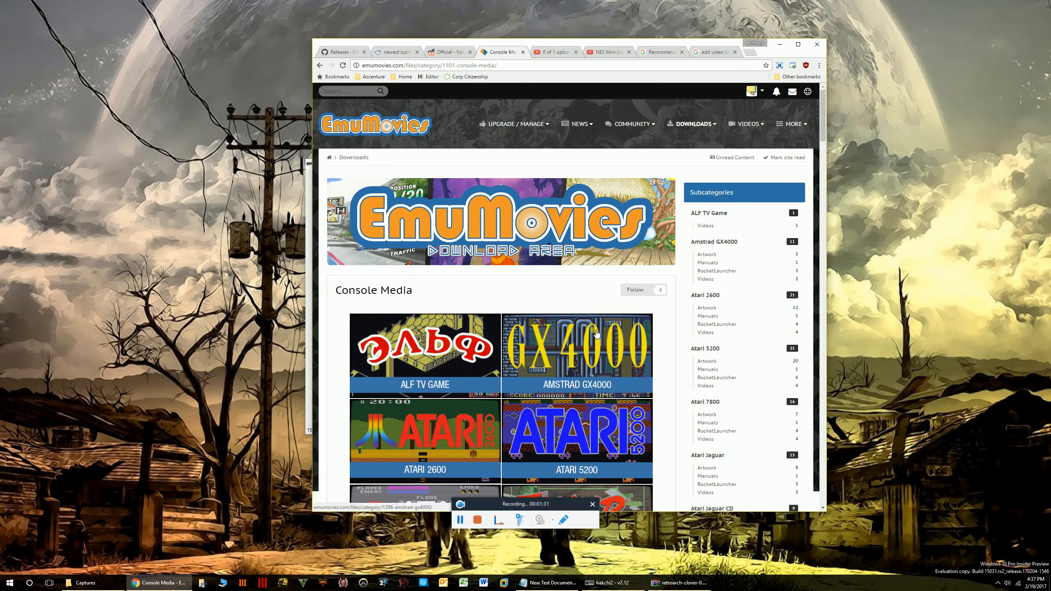
{"action": "scroll", "coordinate": [727, 249], "scroll_direction": "down", "scroll_amount": 7}
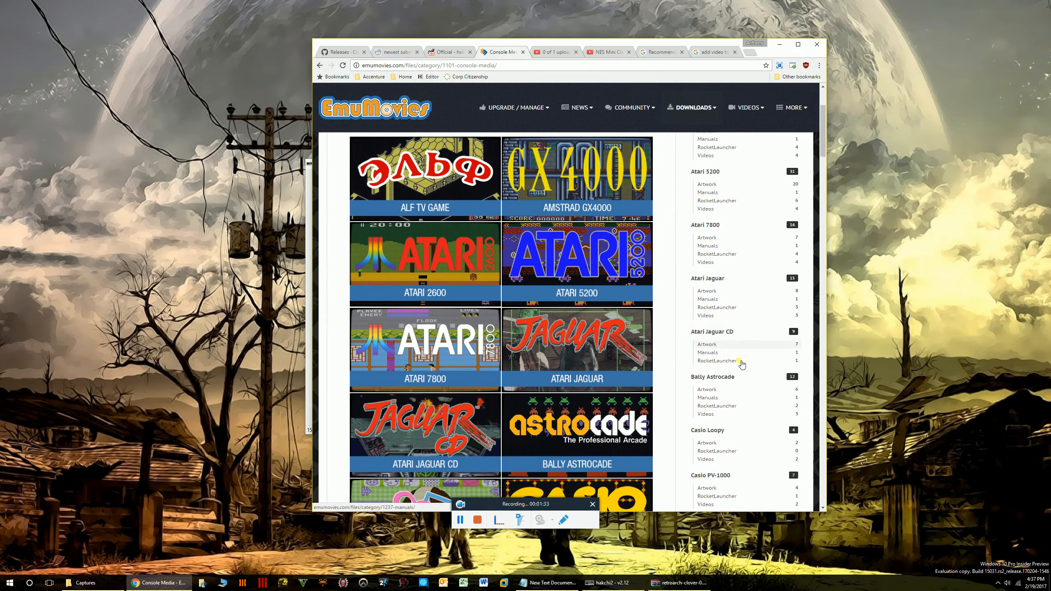
{"action": "scroll", "coordinate": [747, 381], "scroll_direction": "down", "scroll_amount": 18}
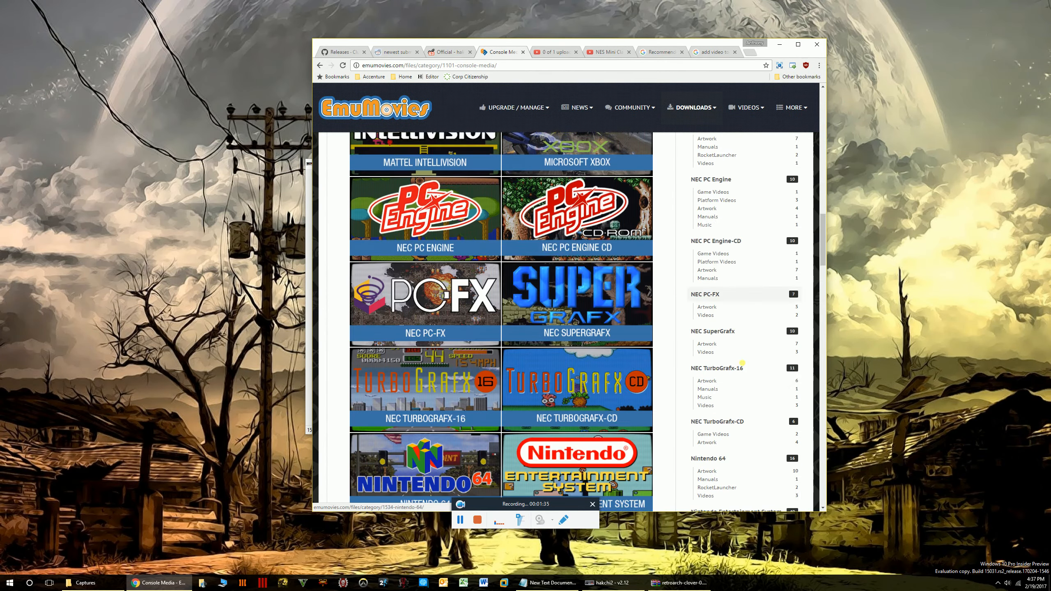
{"action": "scroll", "coordinate": [748, 376], "scroll_direction": "down", "scroll_amount": 9}
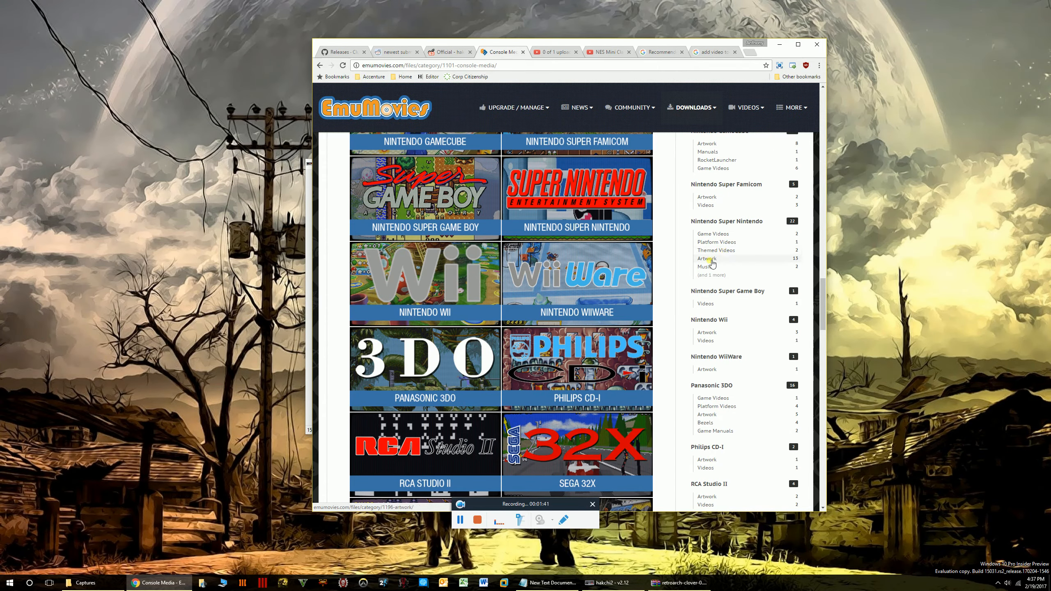
{"action": "left_click", "coordinate": [715, 260]}
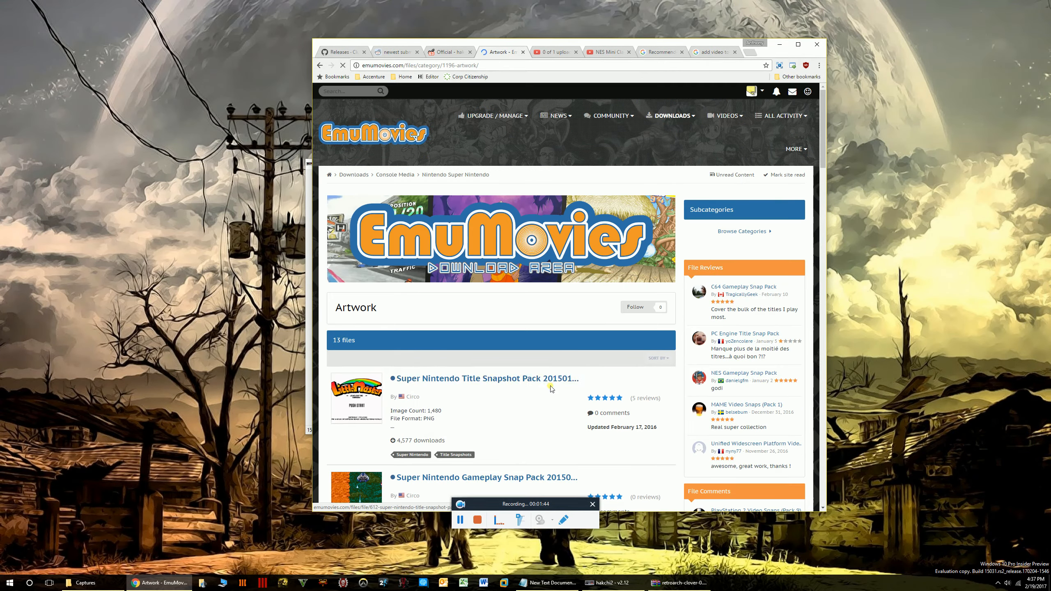
Look through the Super Nintendo artwork packs, then minimize Chrome.
{"action": "scroll", "coordinate": [550, 388], "scroll_direction": "down", "scroll_amount": 8}
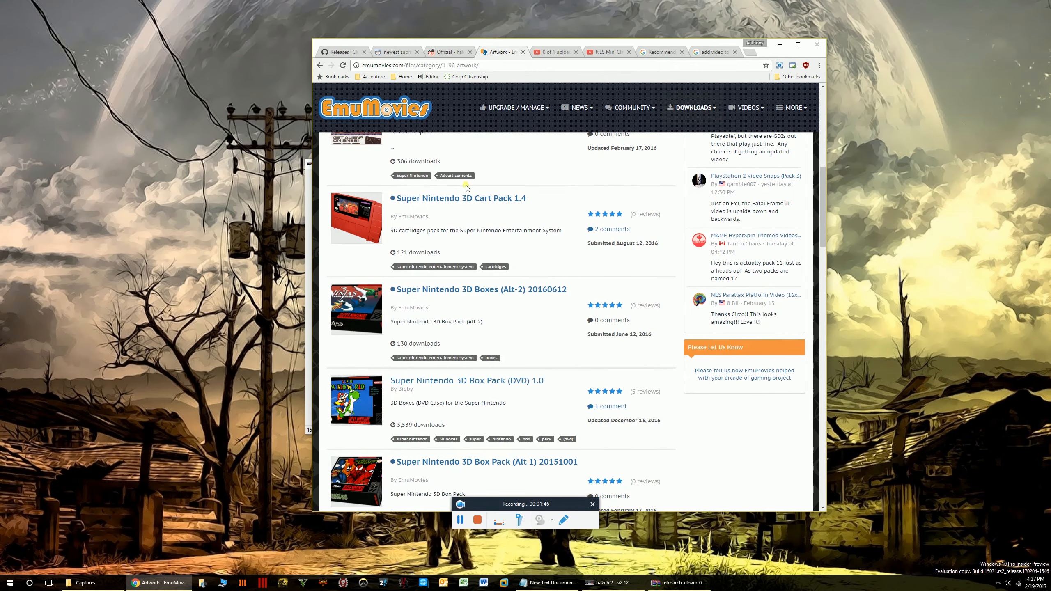
{"action": "scroll", "coordinate": [364, 379], "scroll_direction": "down", "scroll_amount": 3}
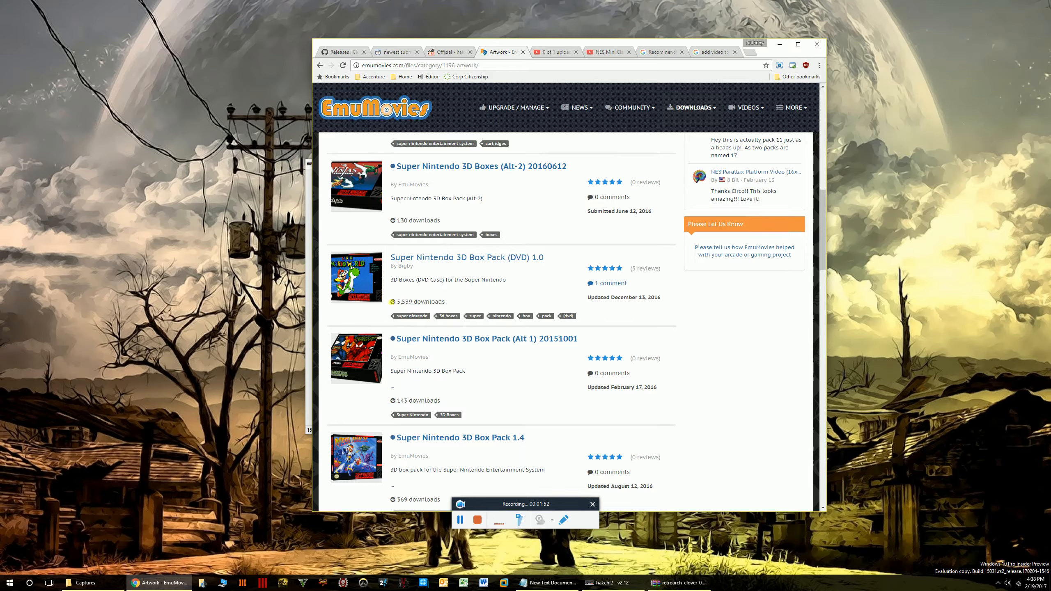
{"action": "scroll", "coordinate": [420, 326], "scroll_direction": "down", "scroll_amount": 3}
{"action": "scroll", "coordinate": [455, 346], "scroll_direction": "down", "scroll_amount": 2}
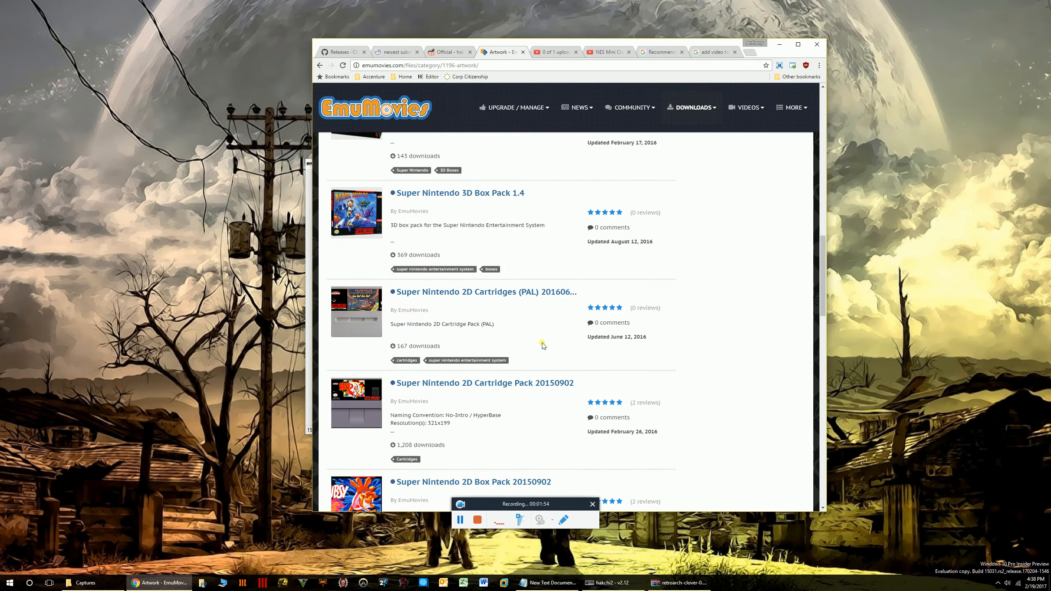
{"action": "scroll", "coordinate": [540, 347], "scroll_direction": "up", "scroll_amount": 15}
{"action": "scroll", "coordinate": [550, 193], "scroll_direction": "up", "scroll_amount": 2}
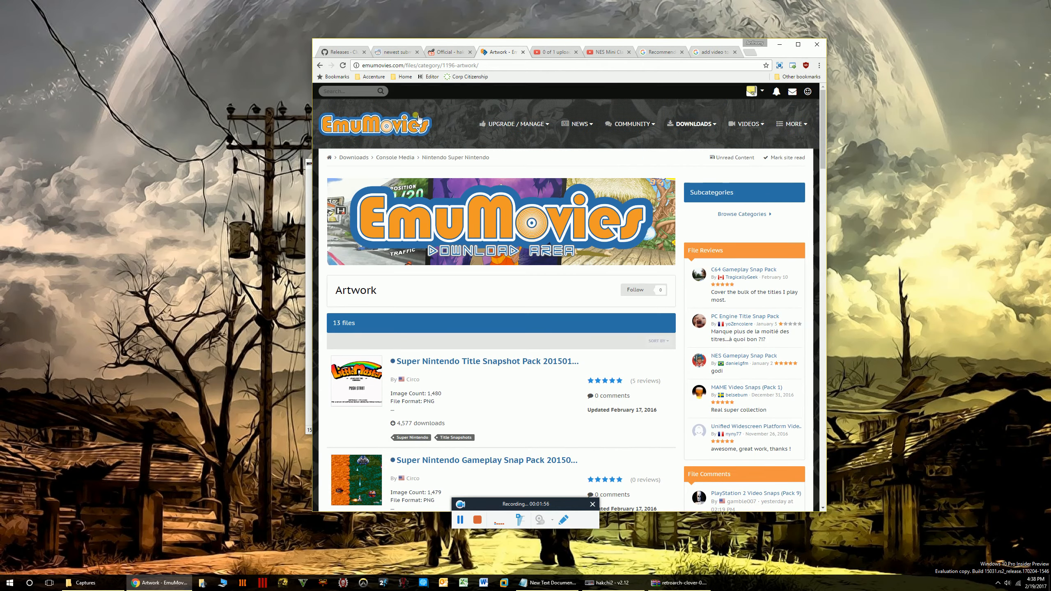
{"action": "left_click", "coordinate": [780, 44]}
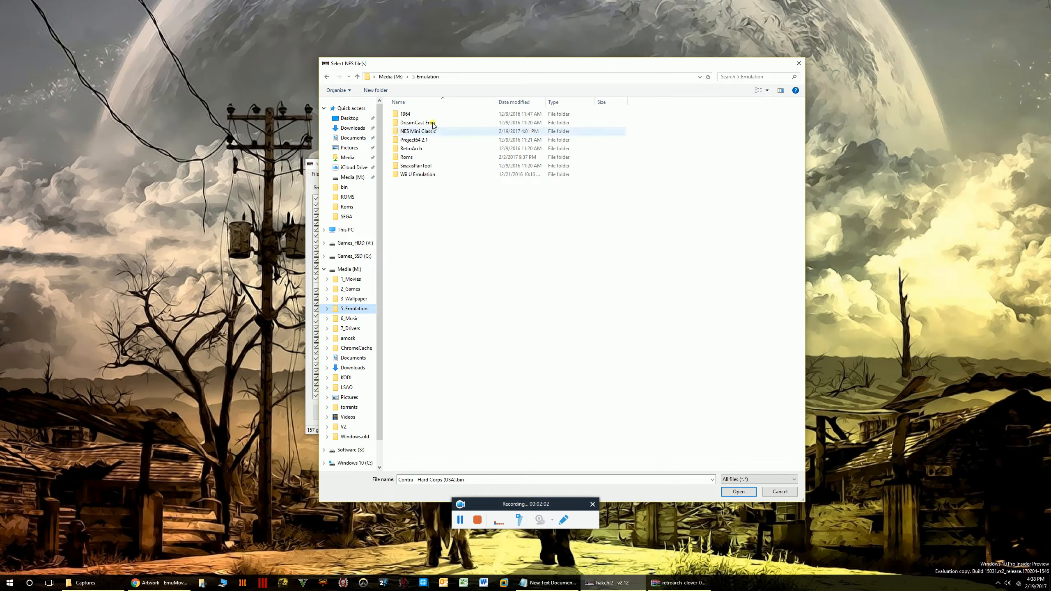
Open the Roms\NES folder in the Select NES file(s) dialog.
{"action": "double_click", "coordinate": [408, 157]}
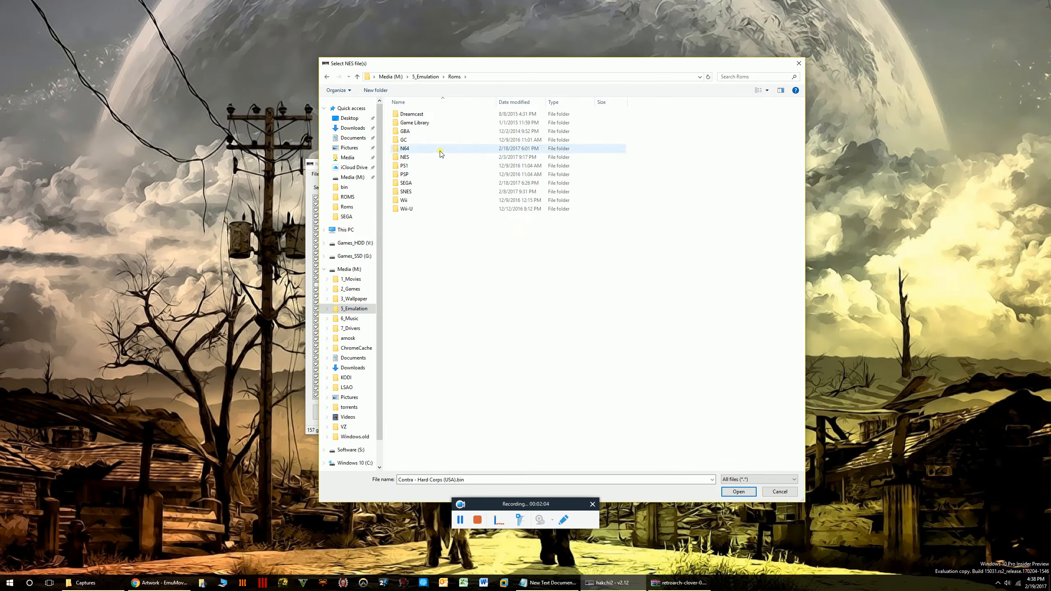
{"action": "left_click", "coordinate": [409, 149]}
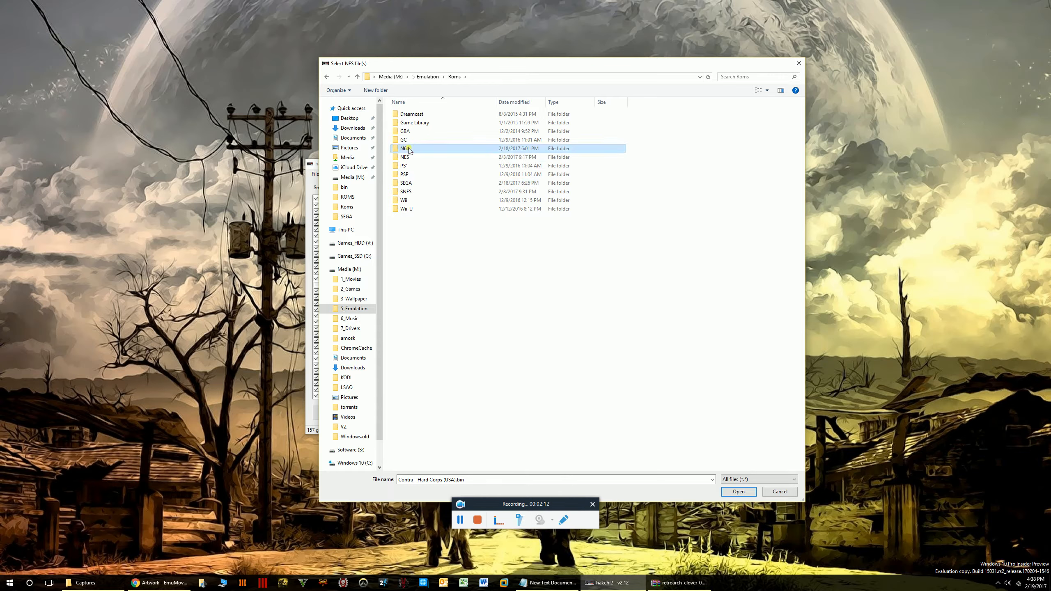
{"action": "double_click", "coordinate": [405, 157]}
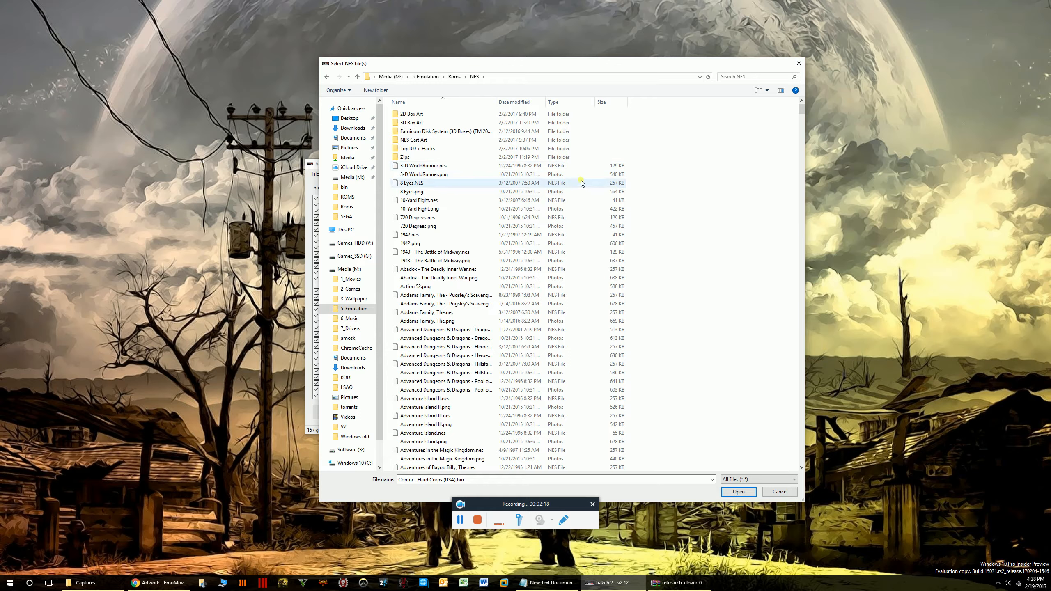
Inspect NES cover images and ROMs with a wider Name column, then bring up the Software (S:) PC folder.
{"action": "left_click", "coordinate": [434, 175]}
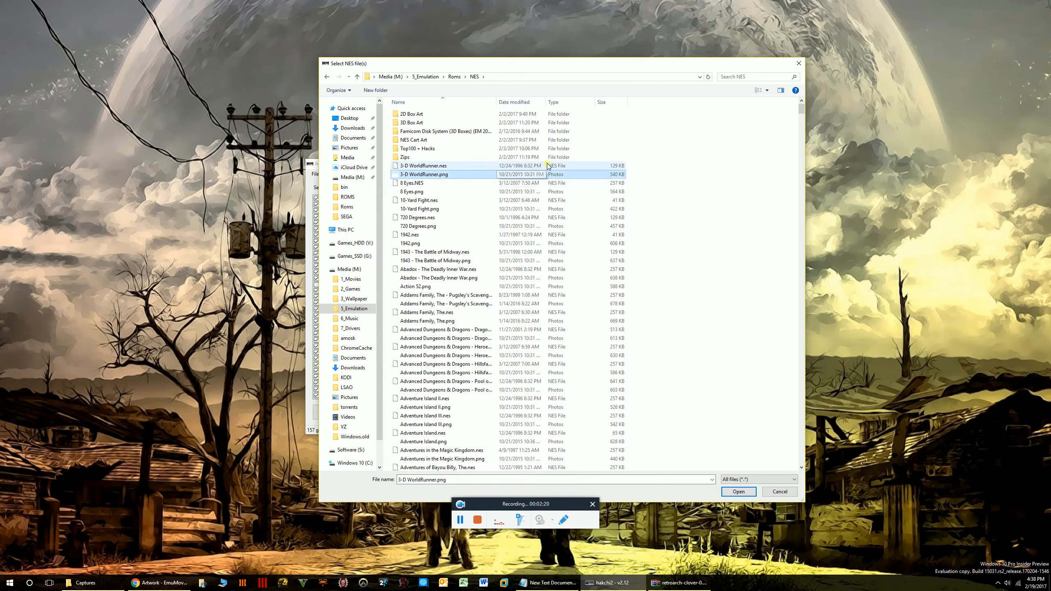
{"action": "left_click", "coordinate": [422, 209]}
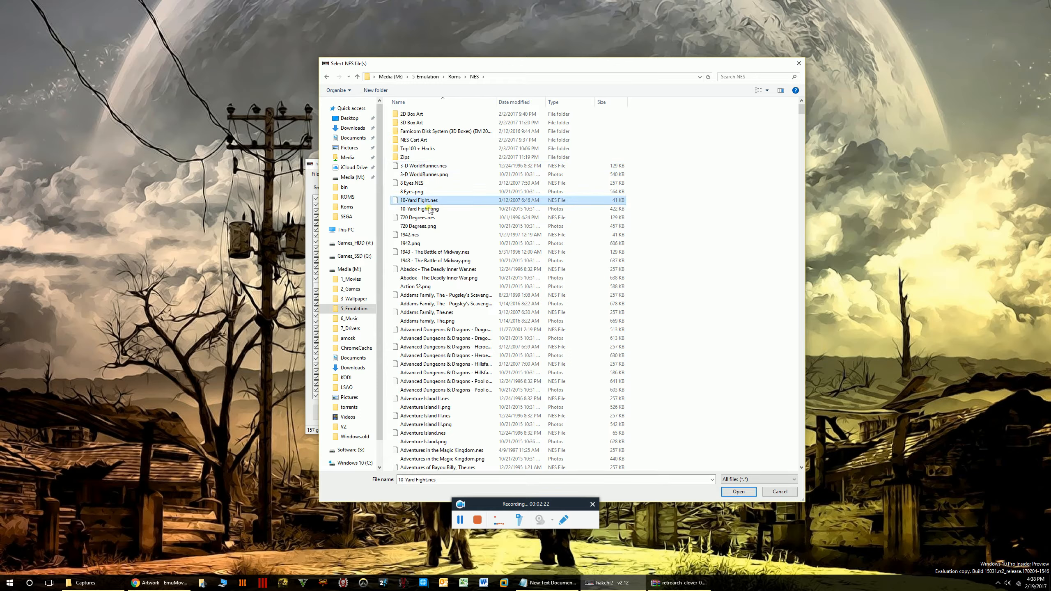
{"action": "left_click", "coordinate": [433, 226]}
{"action": "left_click", "coordinate": [437, 260]}
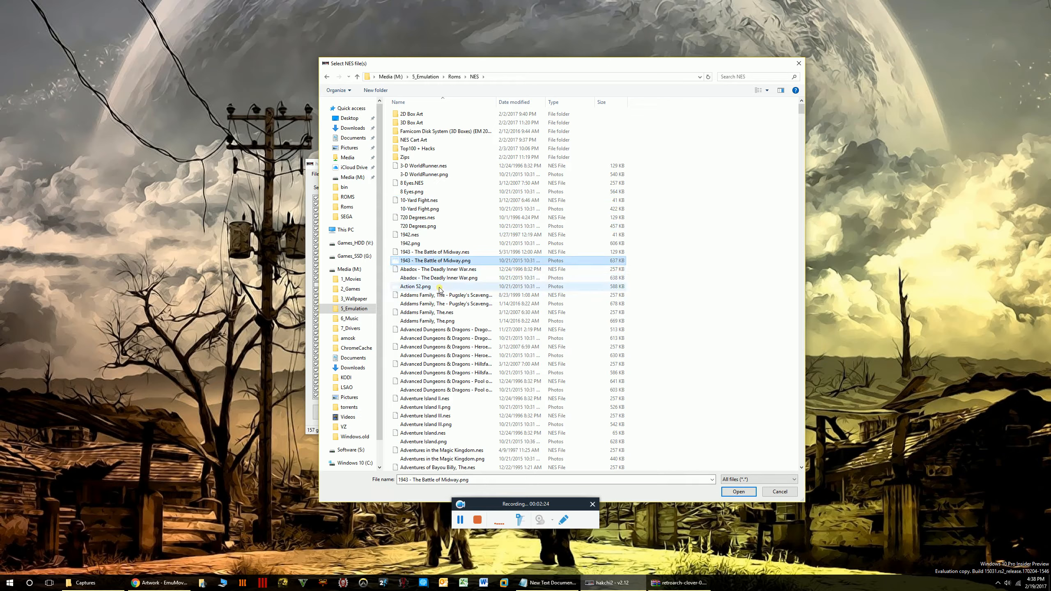
{"action": "left_click", "coordinate": [438, 303]}
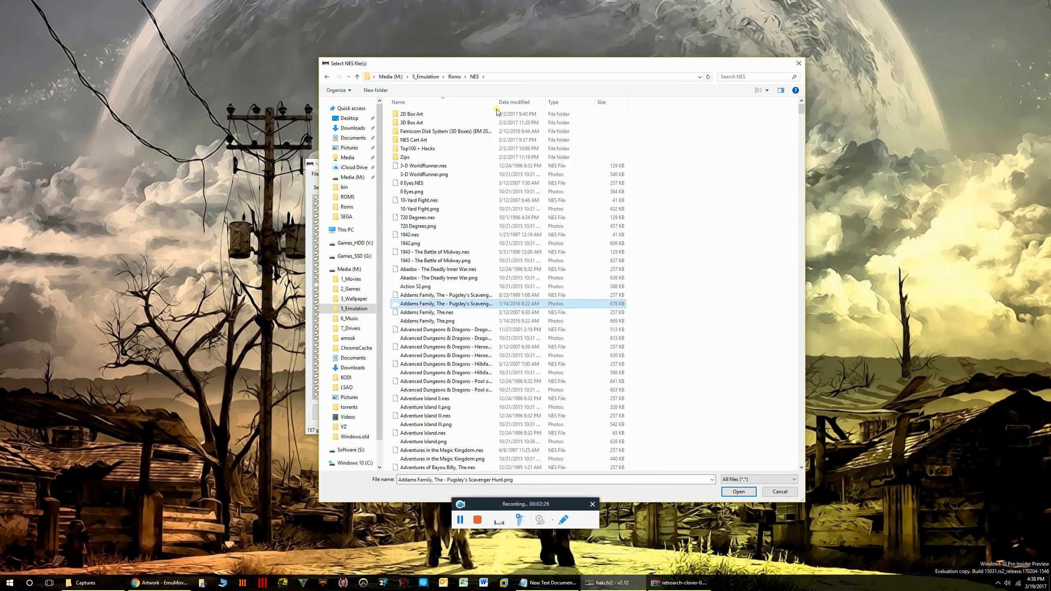
{"action": "left_click_drag", "start_coordinate": [553, 119], "coordinate": [549, 119]}
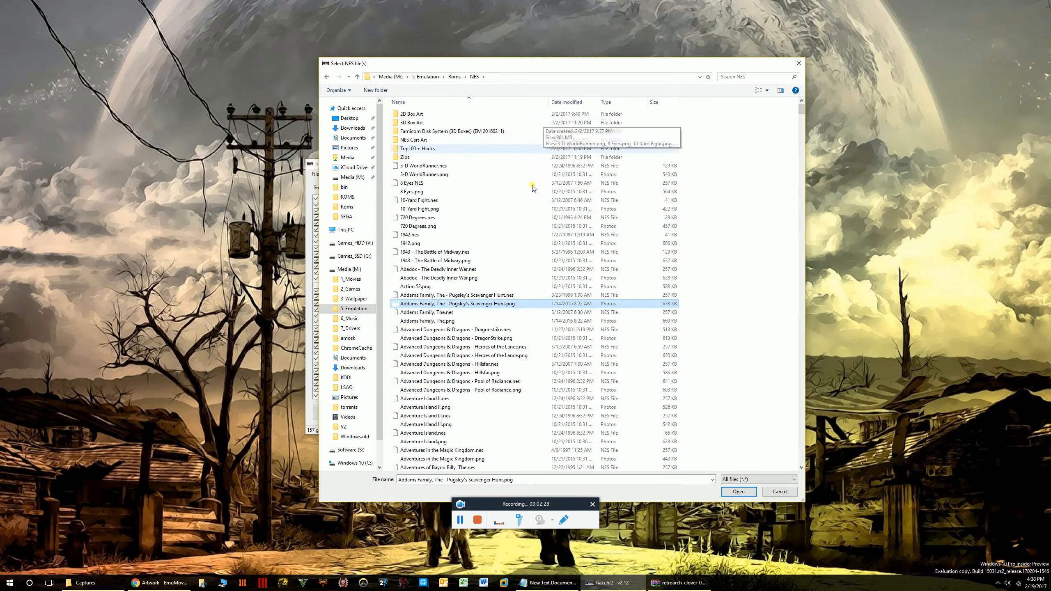
{"action": "left_click", "coordinate": [451, 381]}
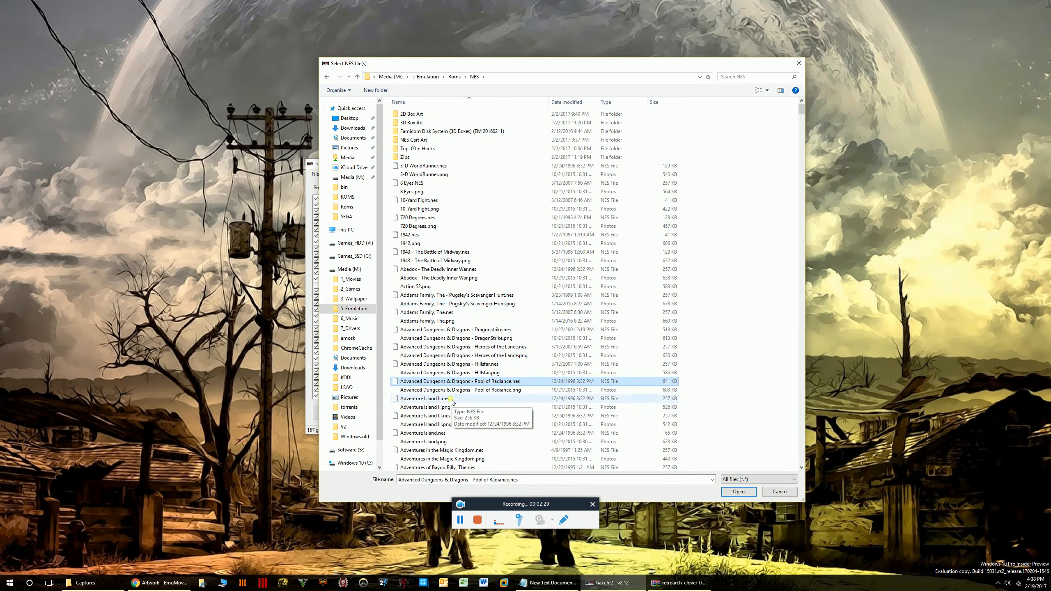
{"action": "left_click", "coordinate": [221, 584]}
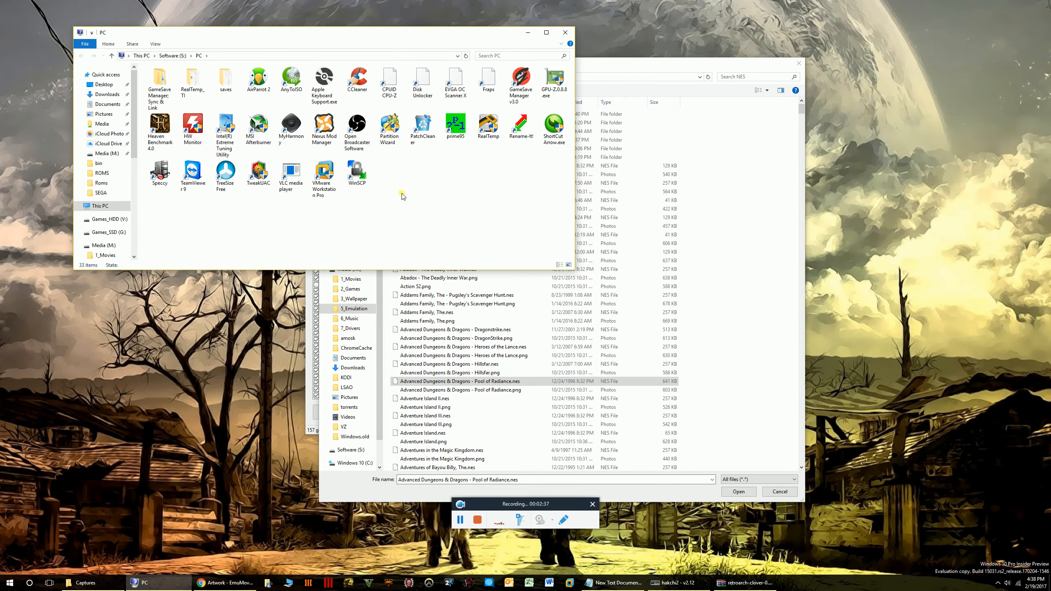
Launch Rename-It! from the shortcuts folder and close the shortcuts window.
{"action": "double_click", "coordinate": [521, 126]}
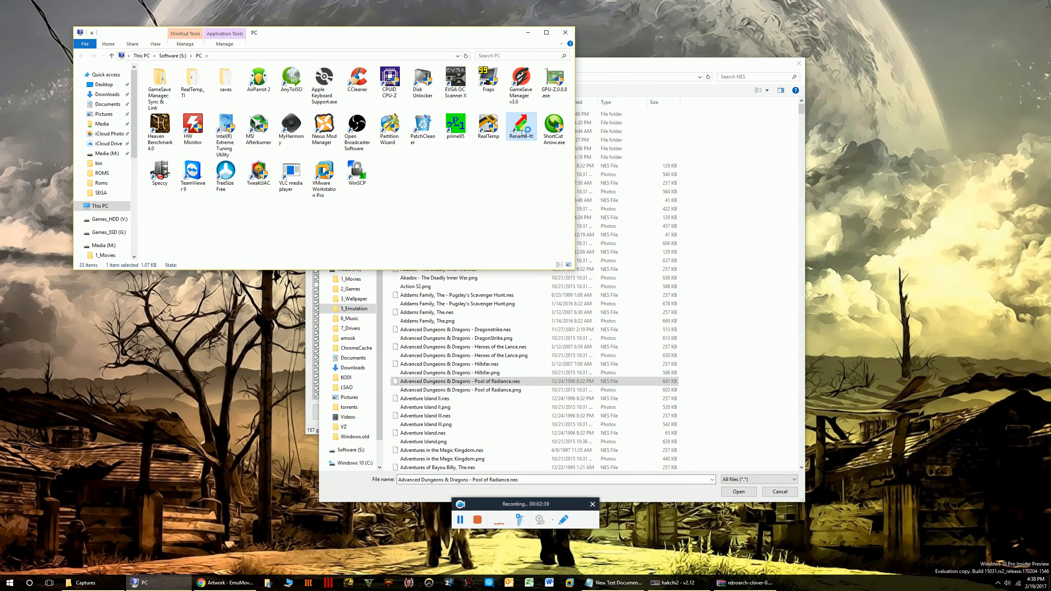
{"action": "left_click_drag", "start_coordinate": [476, 205], "coordinate": [653, 149]}
{"action": "left_click", "coordinate": [566, 32]}
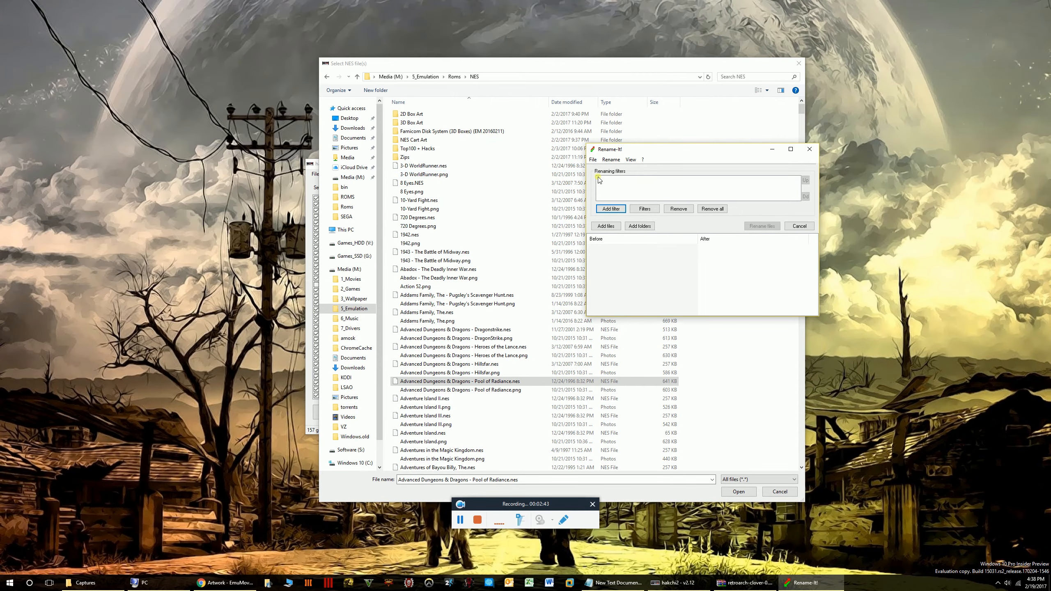
{"action": "left_click", "coordinate": [611, 209]}
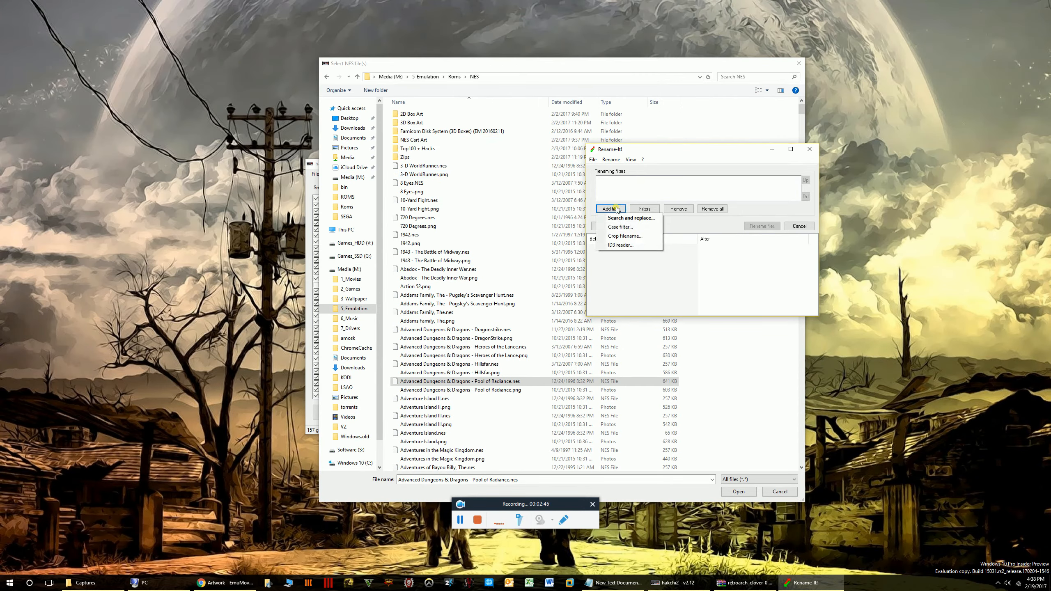
{"action": "left_click", "coordinate": [668, 144]}
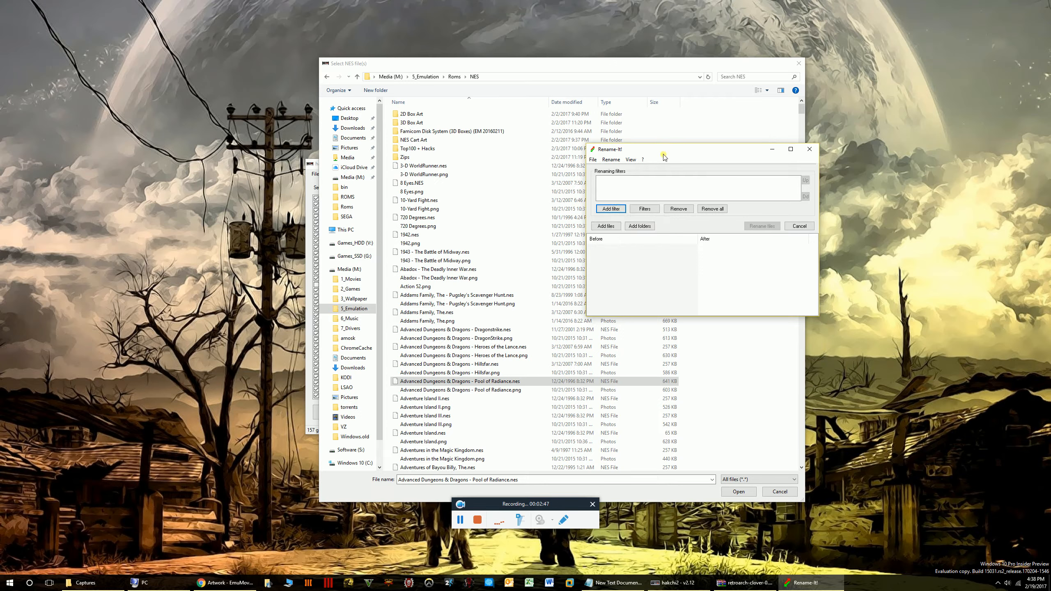
Add the folder Media (M:) > 5_Emulation > Roms > N64 > Roms to the rename list.
{"action": "left_click", "coordinate": [641, 226]}
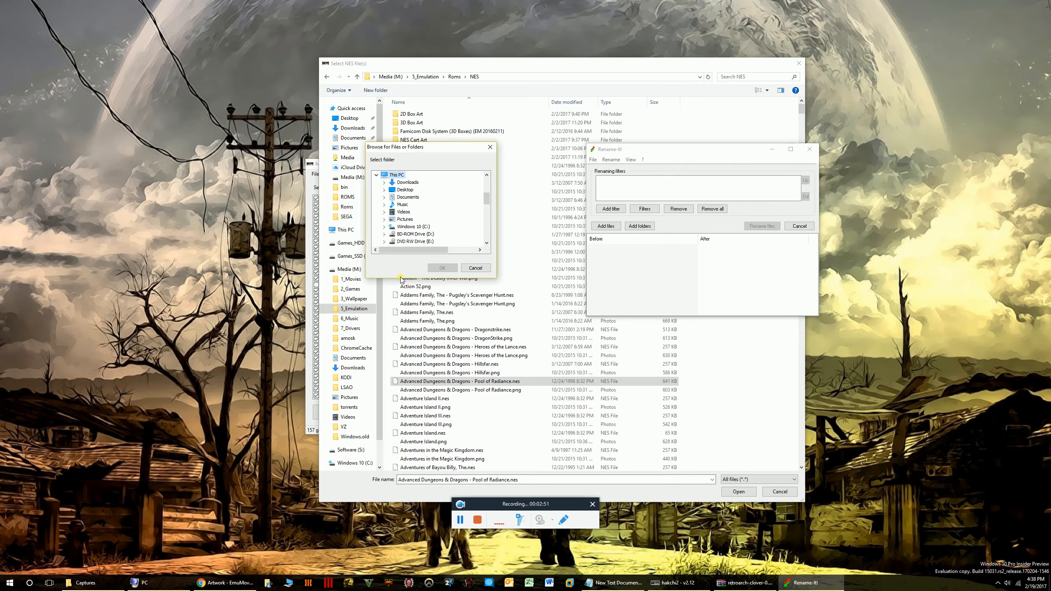
{"action": "left_click_drag", "start_coordinate": [485, 195], "coordinate": [486, 205]}
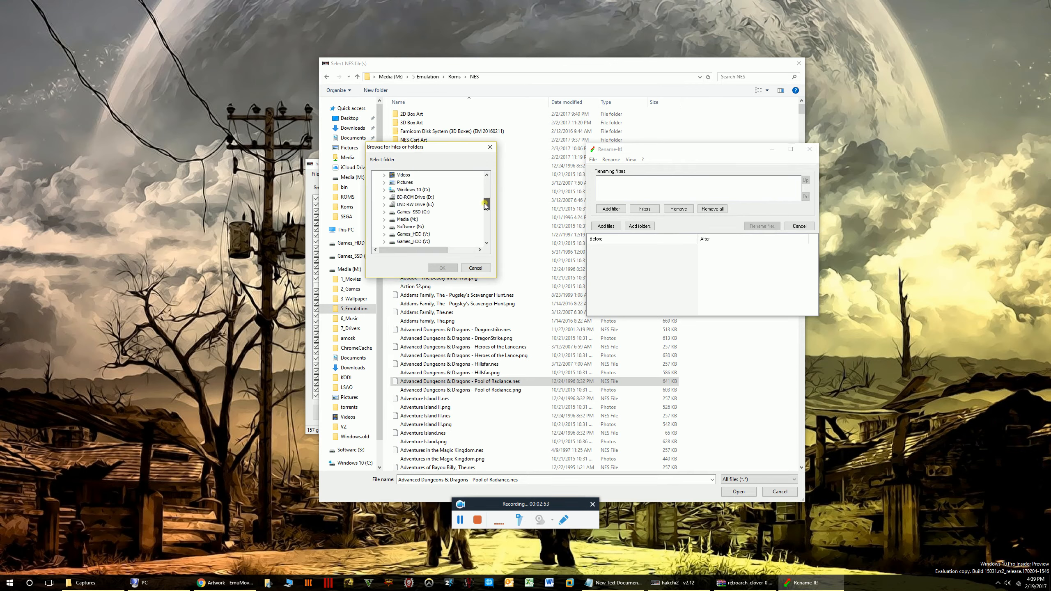
{"action": "double_click", "coordinate": [390, 222]}
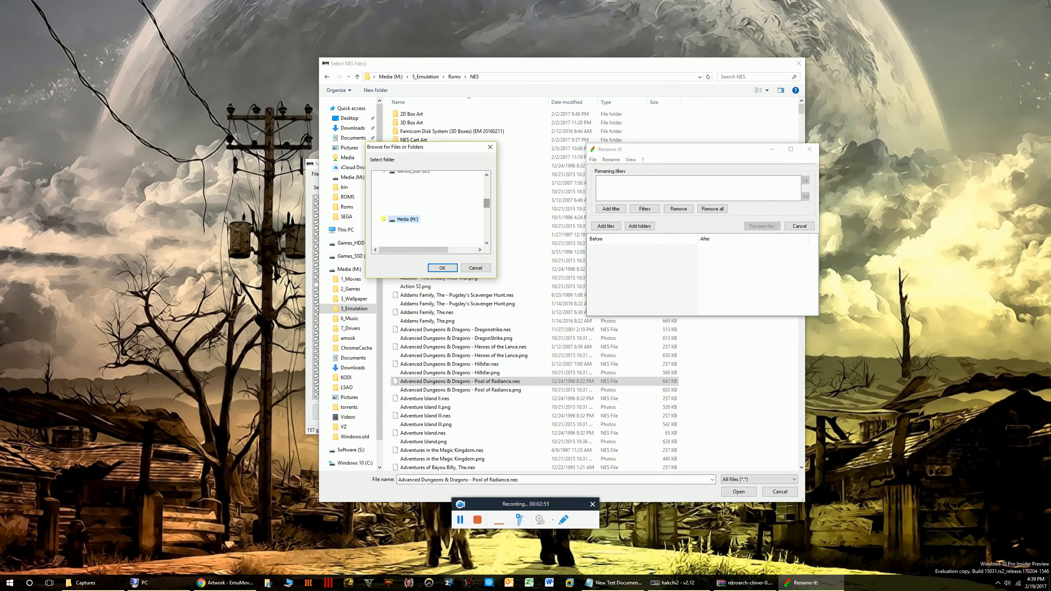
{"action": "left_click", "coordinate": [399, 208]}
{"action": "left_click", "coordinate": [392, 206]}
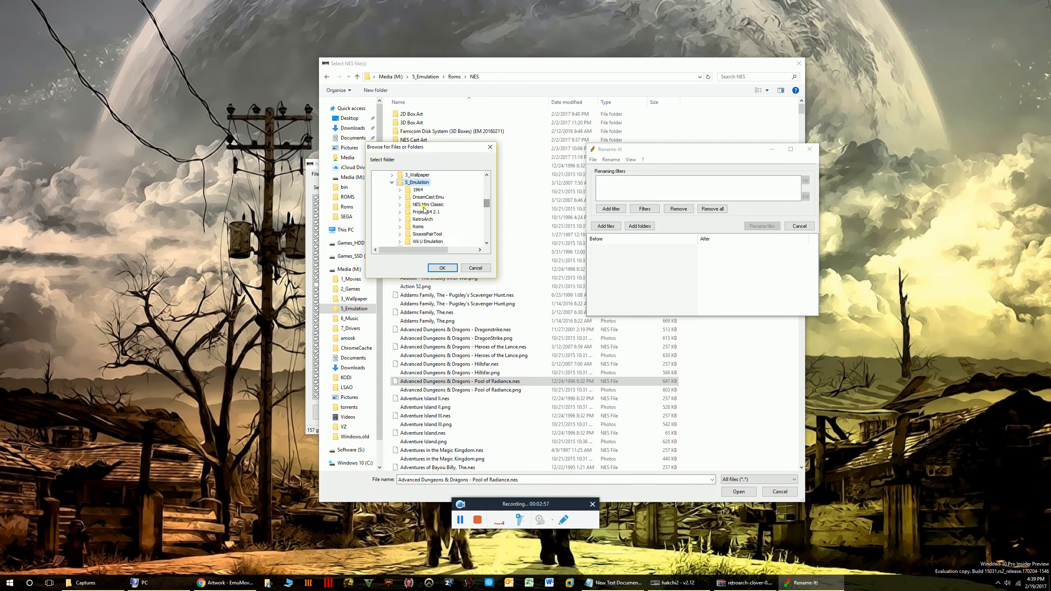
{"action": "left_click", "coordinate": [399, 227]}
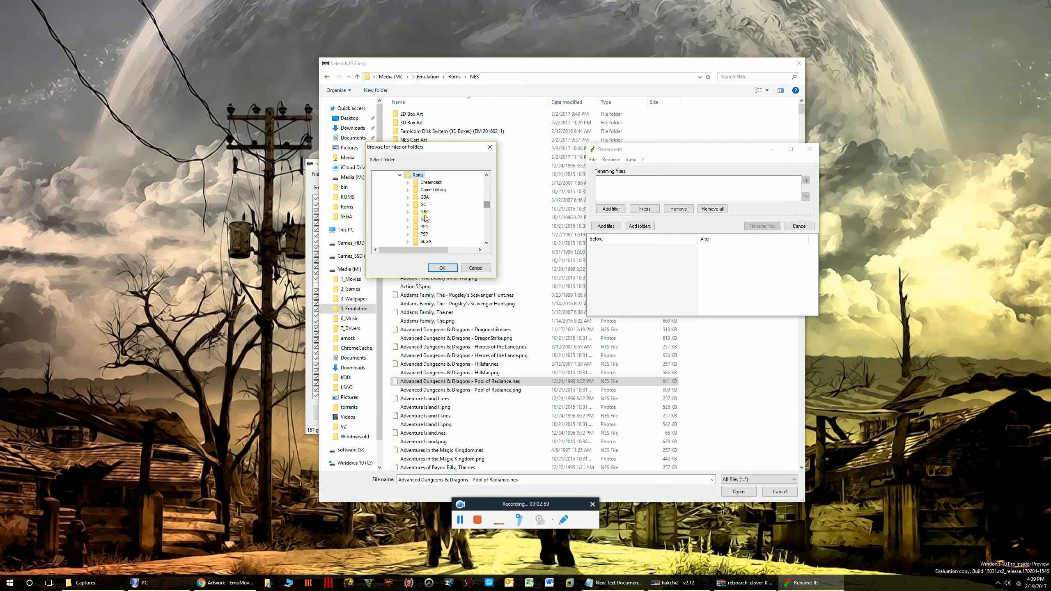
{"action": "left_click", "coordinate": [408, 212]}
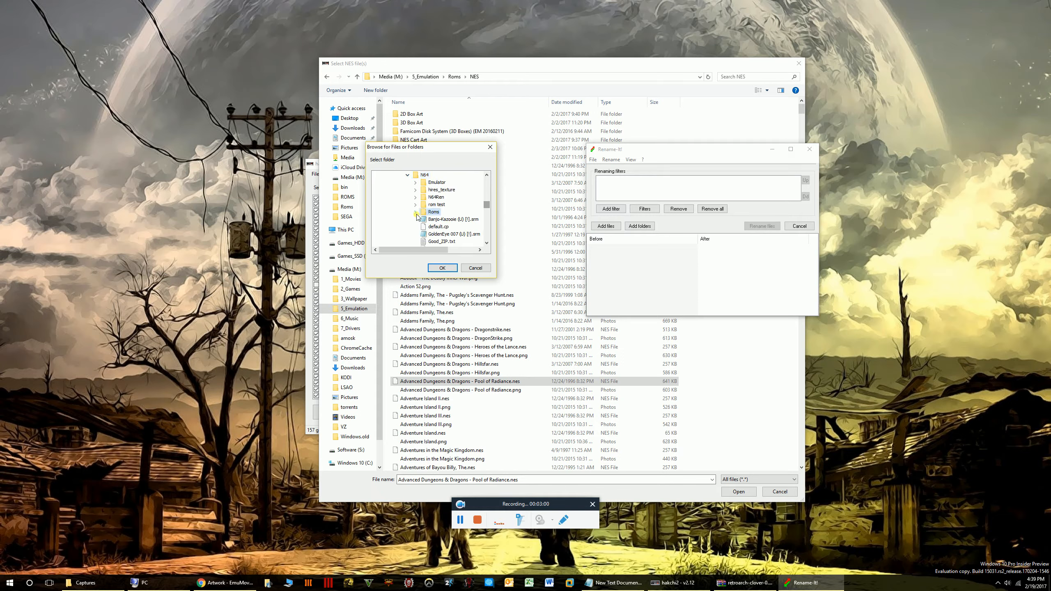
{"action": "left_click", "coordinate": [416, 213]}
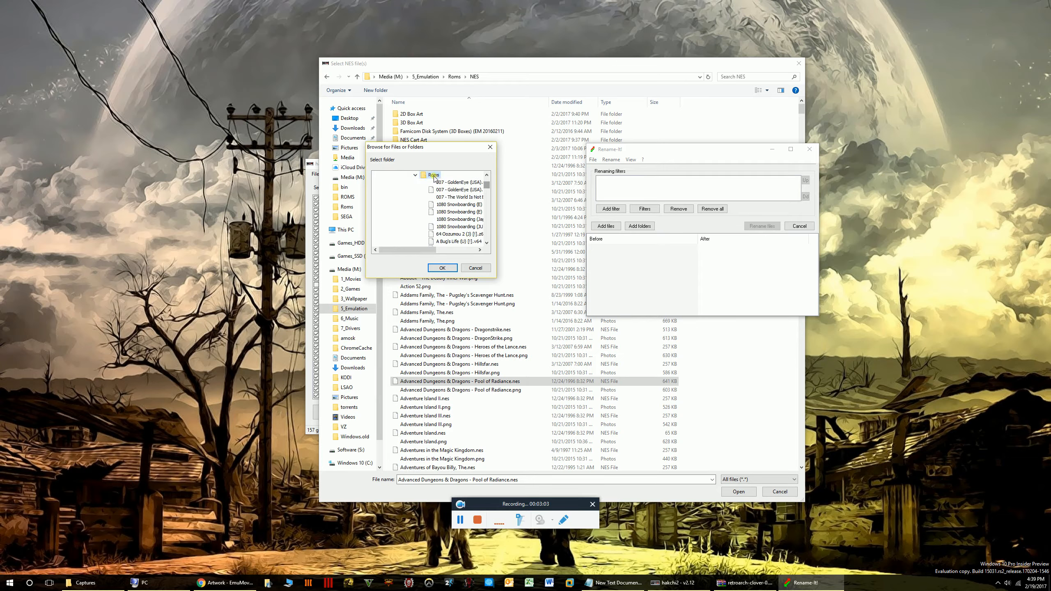
{"action": "left_click", "coordinate": [446, 270]}
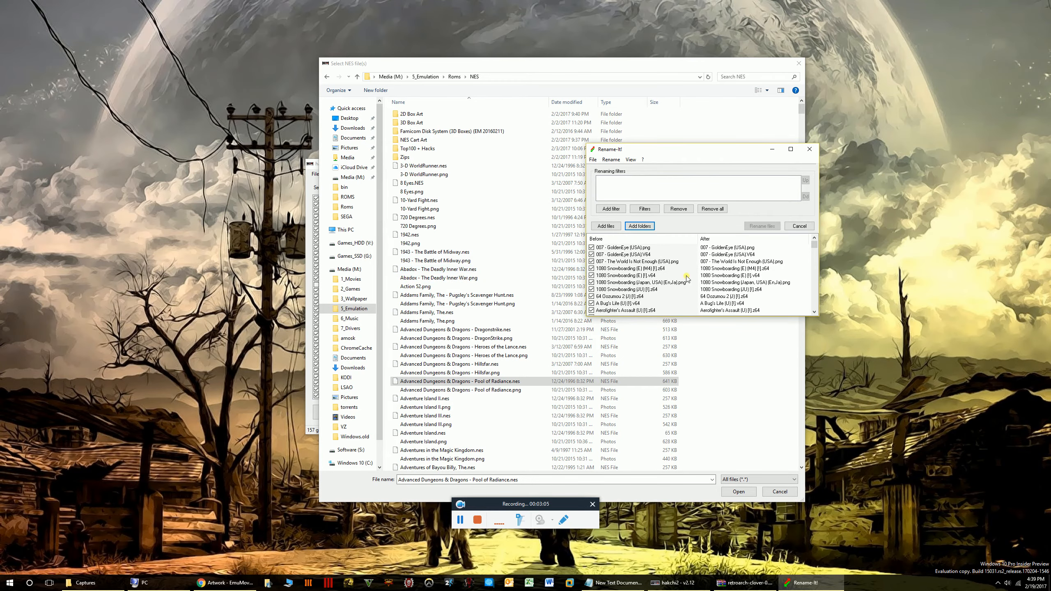
Enlarge the Rename-It! window so the rename list is taller and wider.
{"action": "left_click_drag", "start_coordinate": [671, 150], "coordinate": [564, 125]}
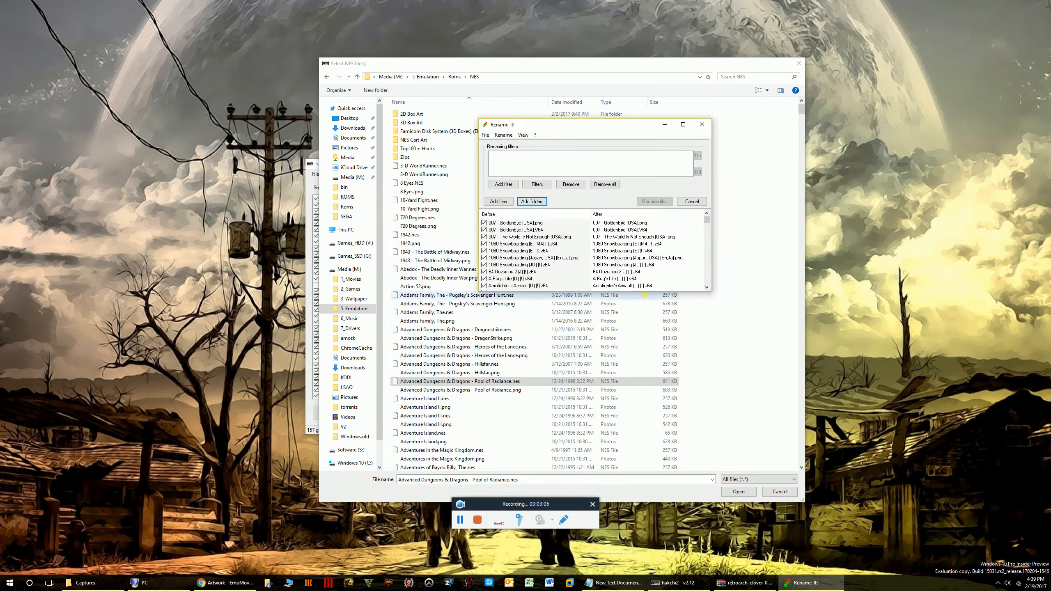
{"action": "left_click_drag", "start_coordinate": [669, 292], "coordinate": [671, 535]}
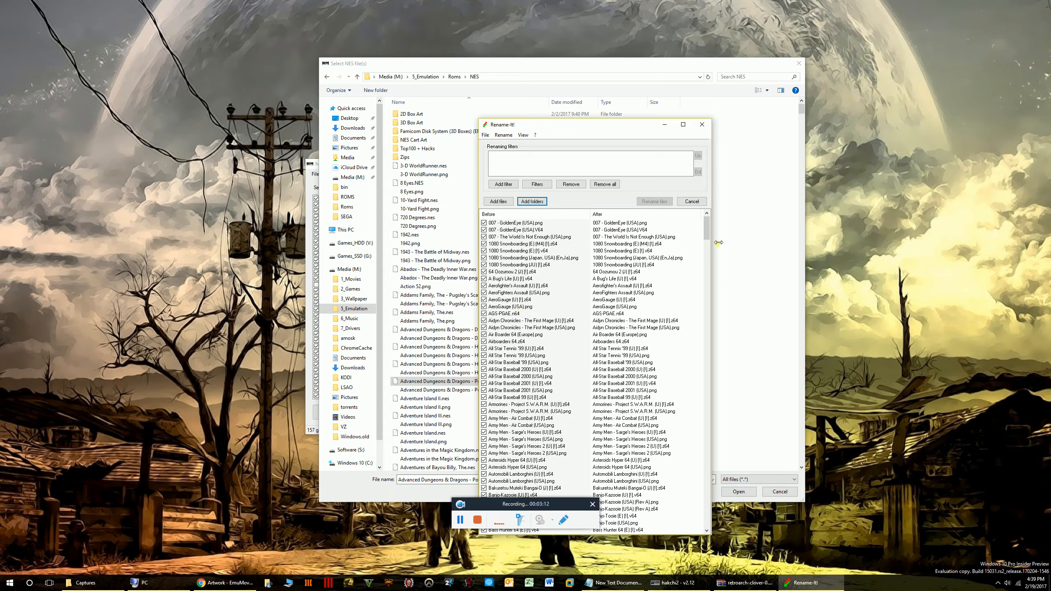
{"action": "left_click_drag", "start_coordinate": [719, 243], "coordinate": [798, 243]}
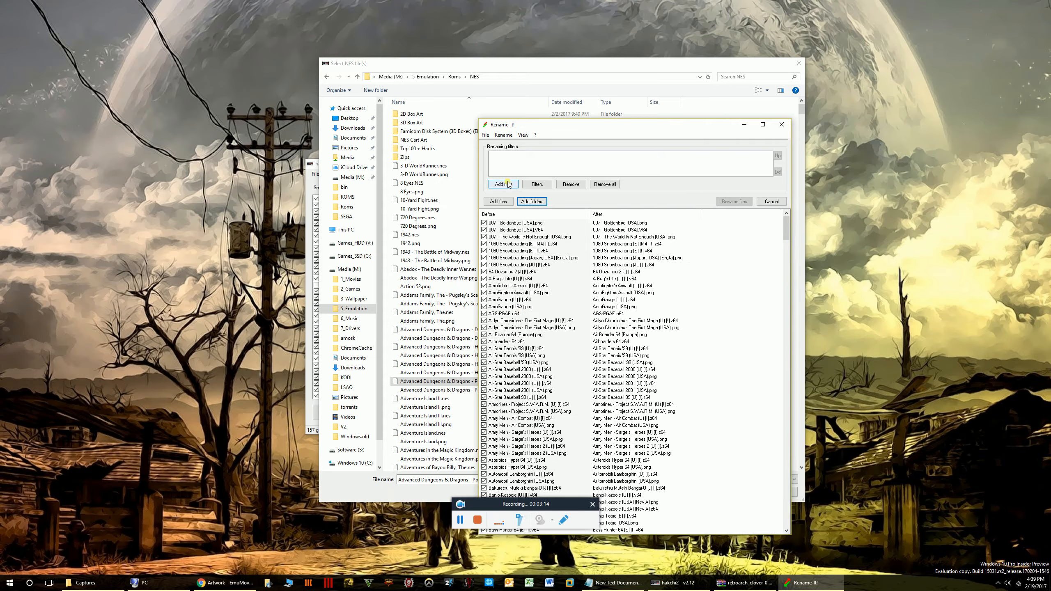
Add a match-case Search and replace filter turning (U) [!] into (USA), then run Rename files.
{"action": "left_click", "coordinate": [515, 184]}
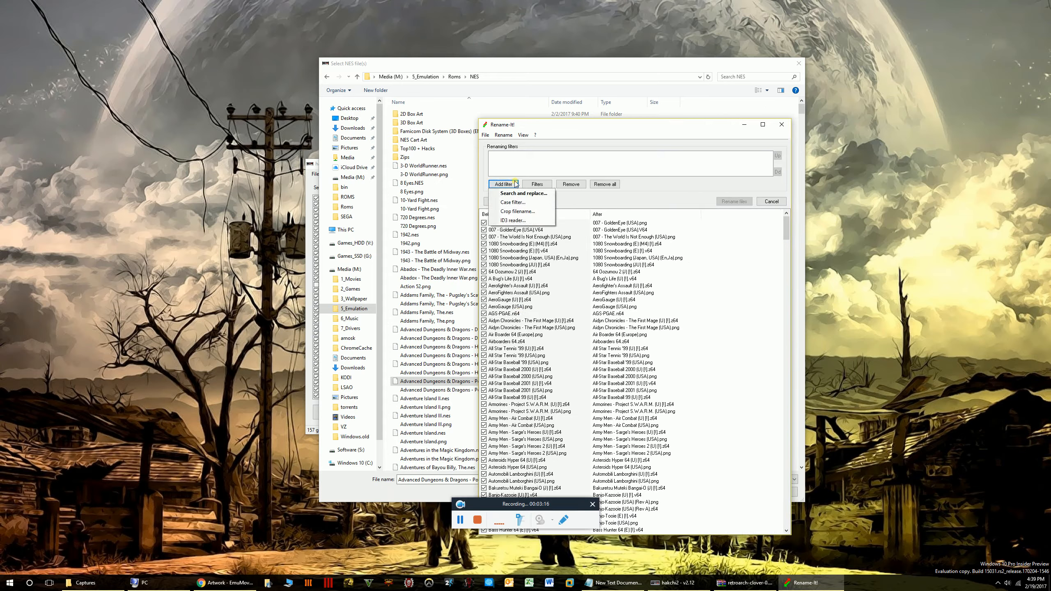
{"action": "left_click", "coordinate": [542, 196]}
{"action": "left_click_drag", "start_coordinate": [622, 276], "coordinate": [673, 159]}
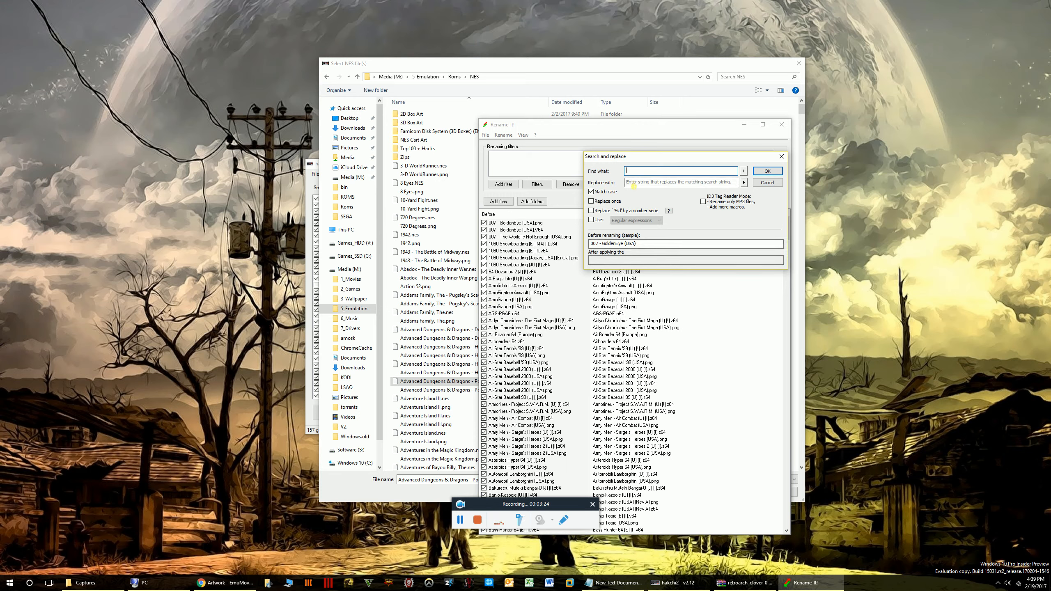
{"action": "type", "text": "0"}
{"action": "left_click", "coordinate": [634, 183]}
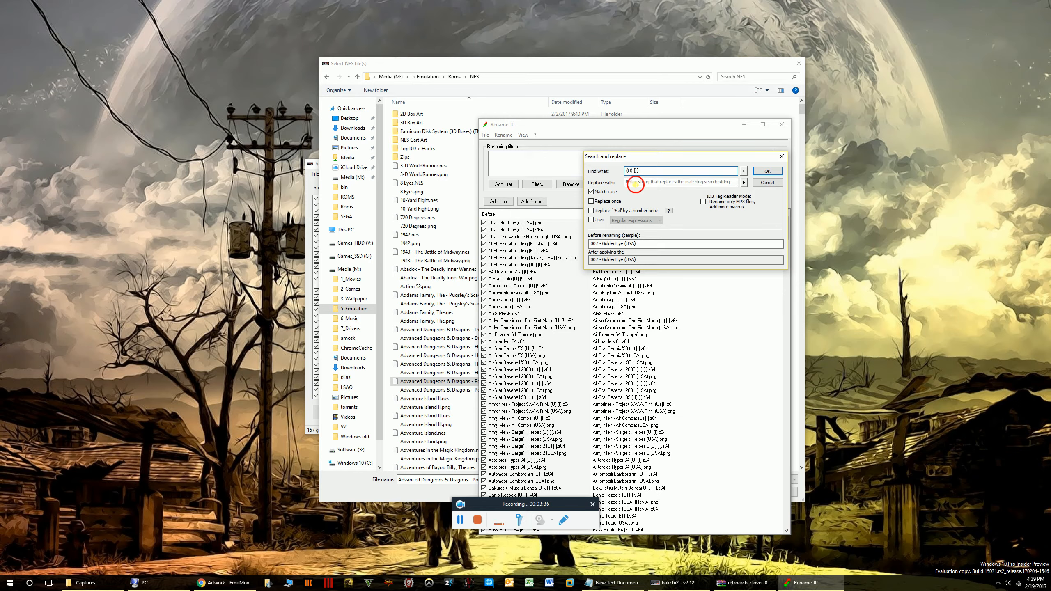
{"action": "left_click", "coordinate": [627, 171]}
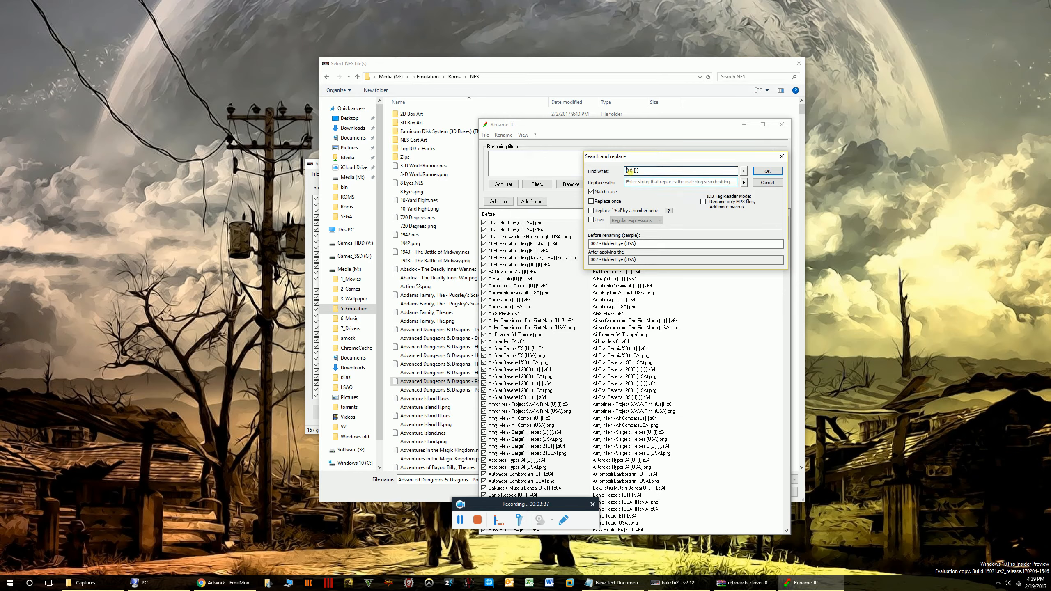
{"action": "left_click", "coordinate": [649, 184]}
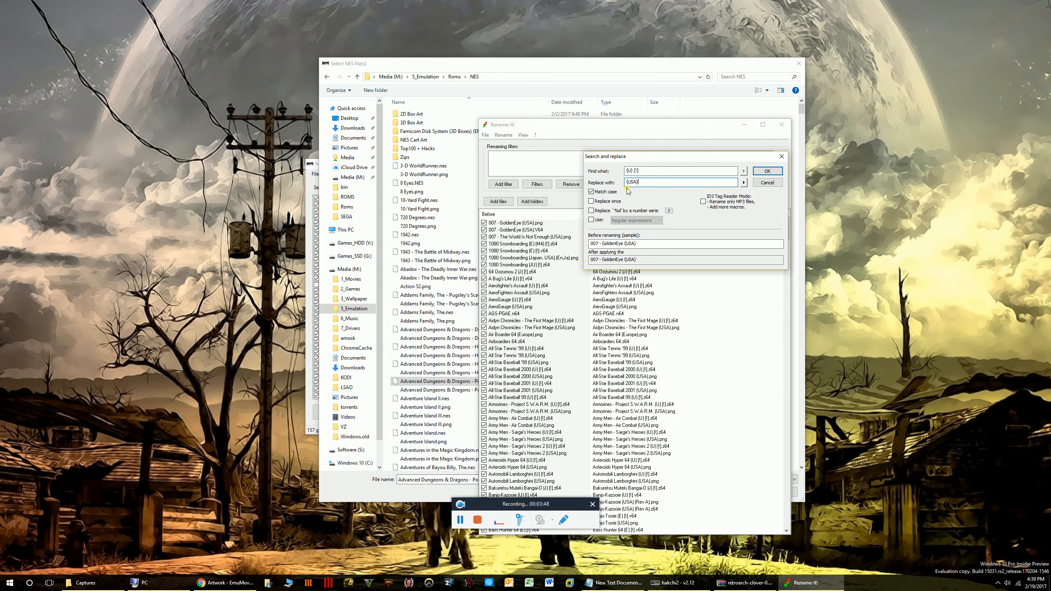
{"action": "left_click", "coordinate": [767, 171]}
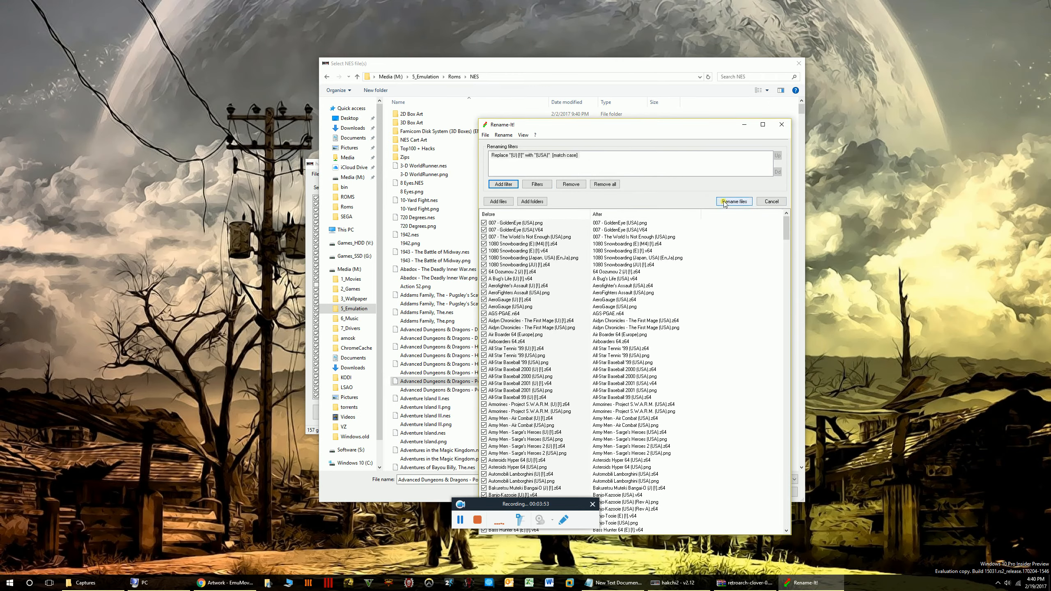
{"action": "left_click", "coordinate": [726, 202]}
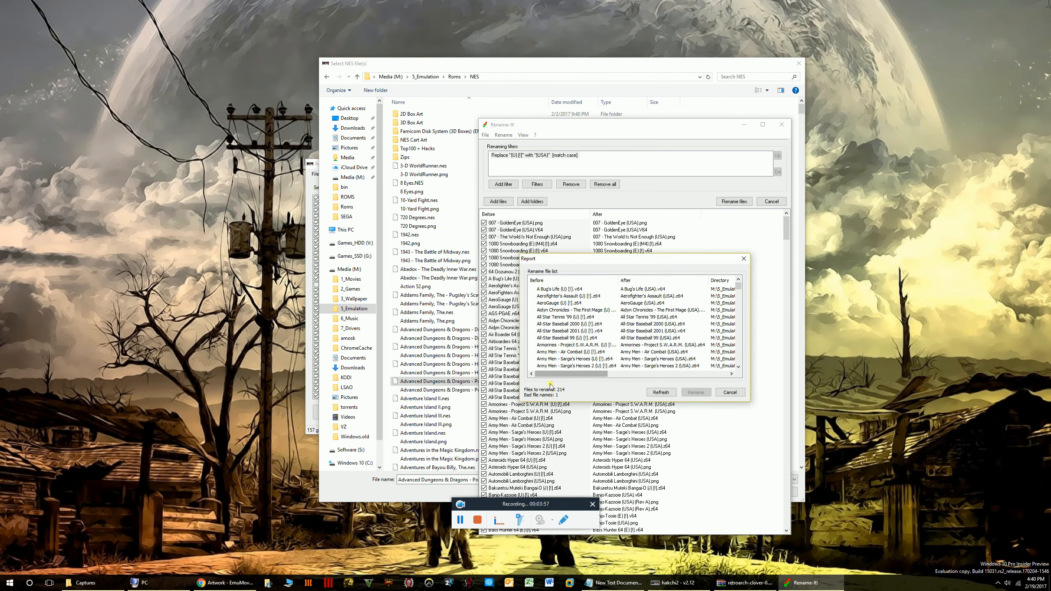
Change the clashing Super Mario 64 target name to Super Mario 64 (USA)(2), then rename all 214 files.
{"action": "left_click", "coordinate": [662, 393]}
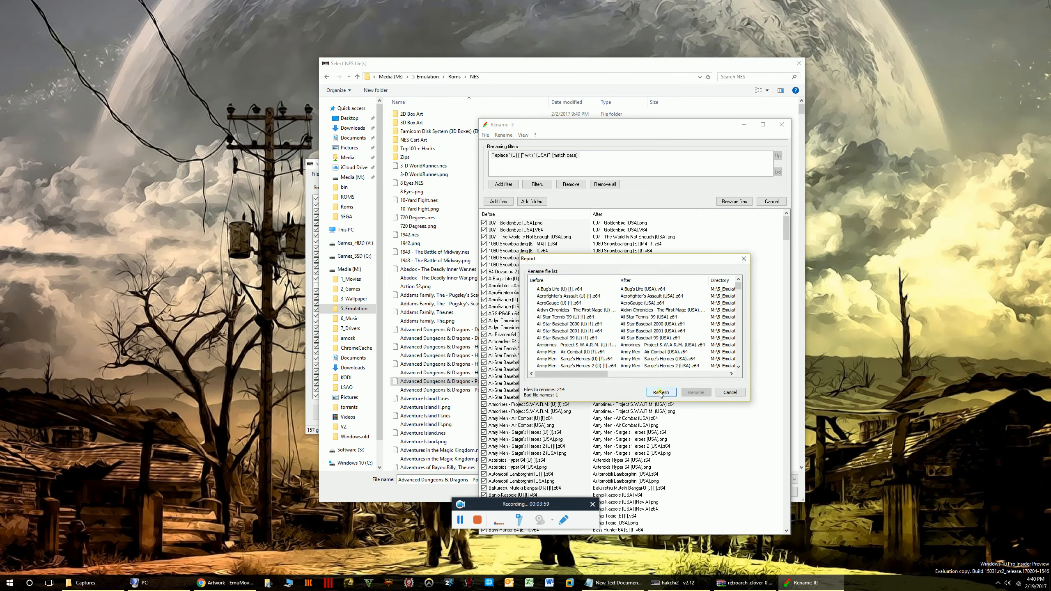
{"action": "scroll", "coordinate": [578, 325], "scroll_direction": "down", "scroll_amount": 20}
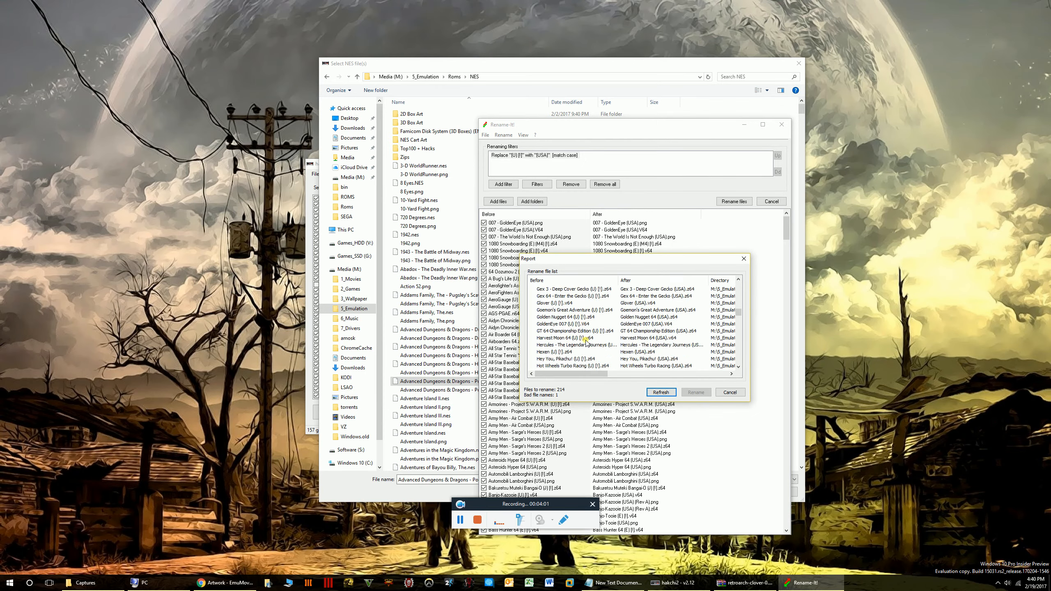
{"action": "scroll", "coordinate": [586, 360], "scroll_direction": "down", "scroll_amount": 10}
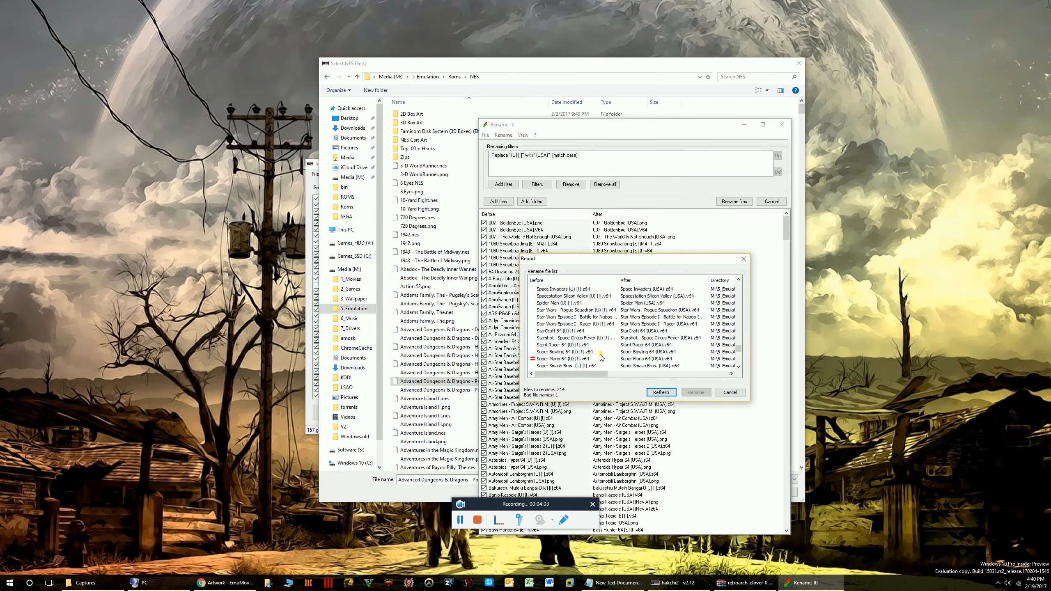
{"action": "left_click", "coordinate": [567, 359]}
{"action": "scroll", "coordinate": [614, 363], "scroll_direction": "down", "scroll_amount": 1}
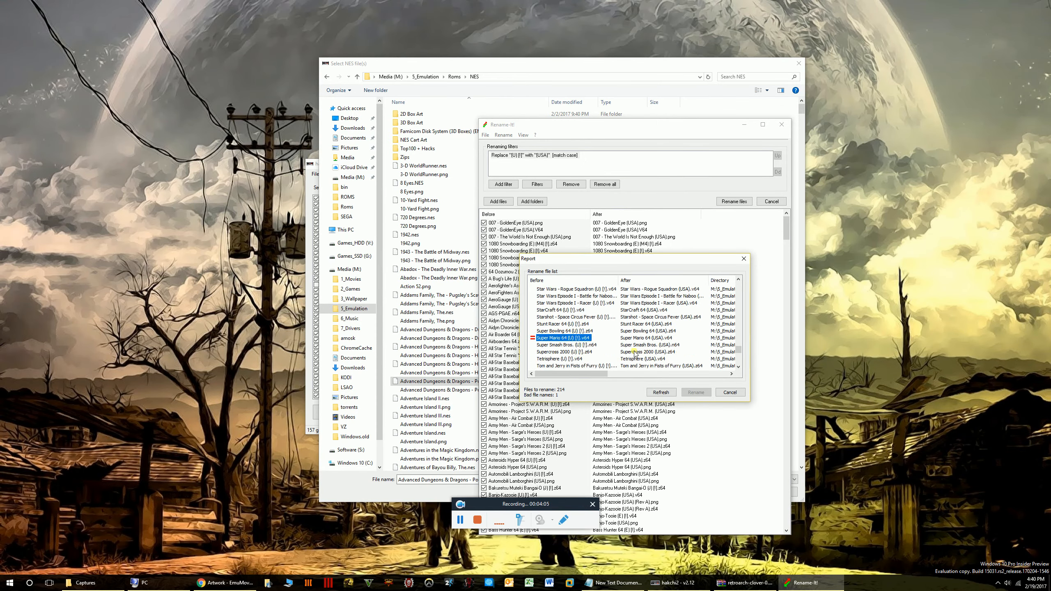
{"action": "double_click", "coordinate": [571, 338]}
{"action": "left_click", "coordinate": [651, 332]}
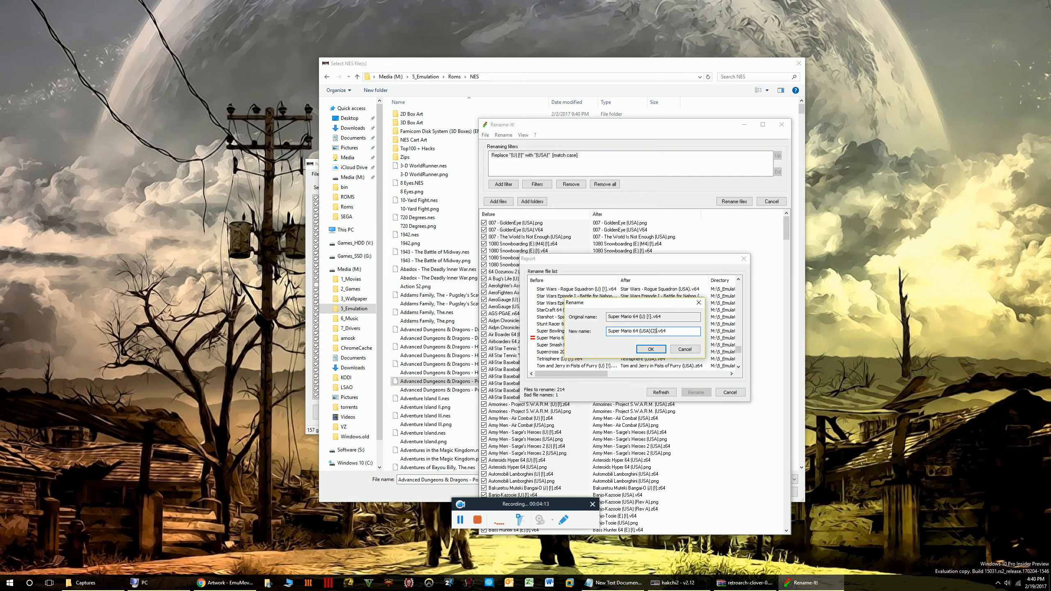
{"action": "type", "text": "(2)"}
{"action": "left_click", "coordinate": [650, 349]}
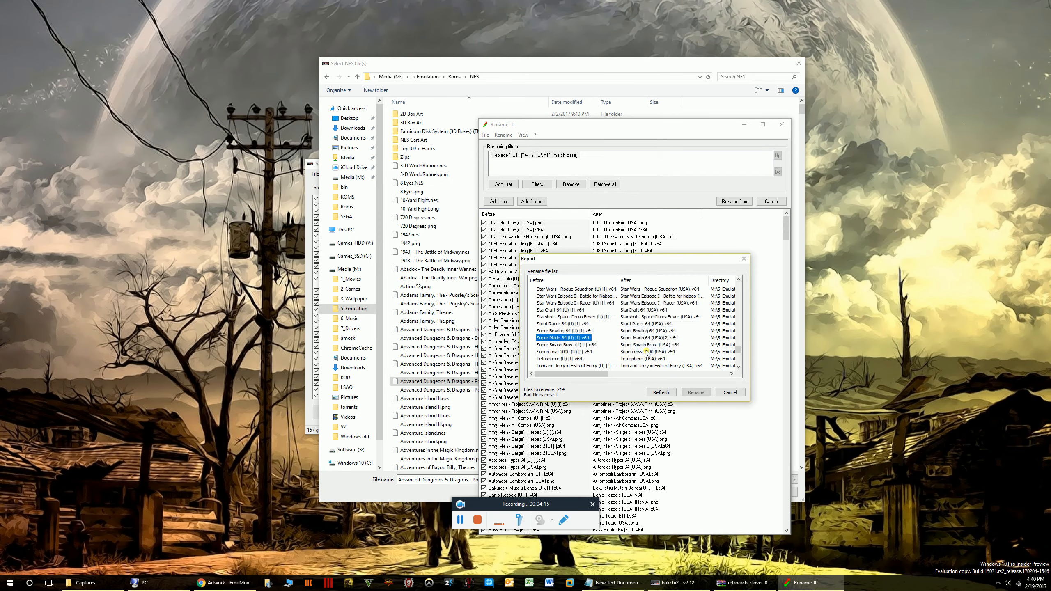
{"action": "left_click", "coordinate": [696, 392]}
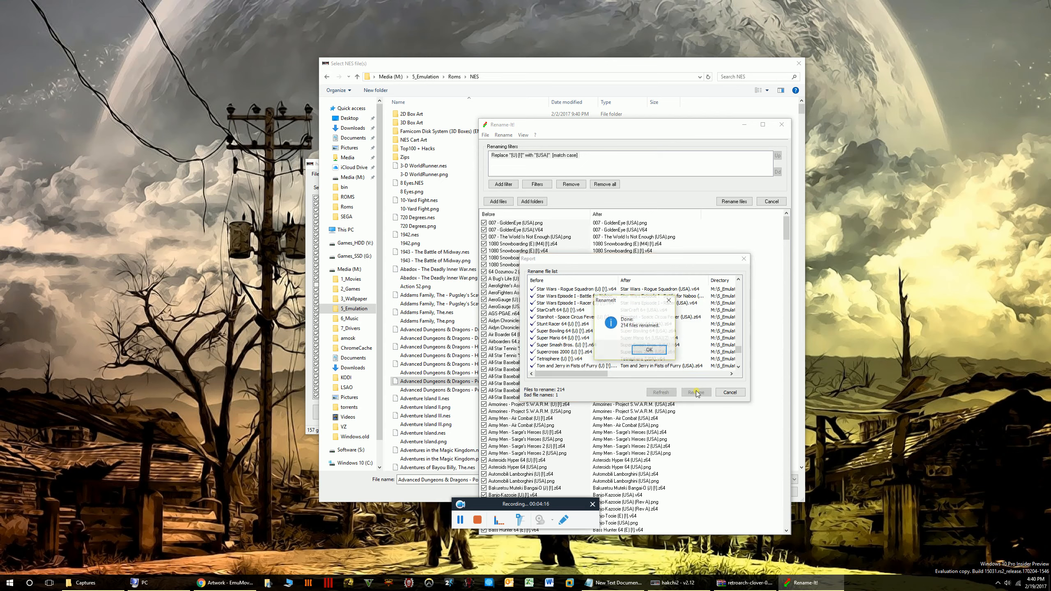
{"action": "left_click", "coordinate": [645, 353]}
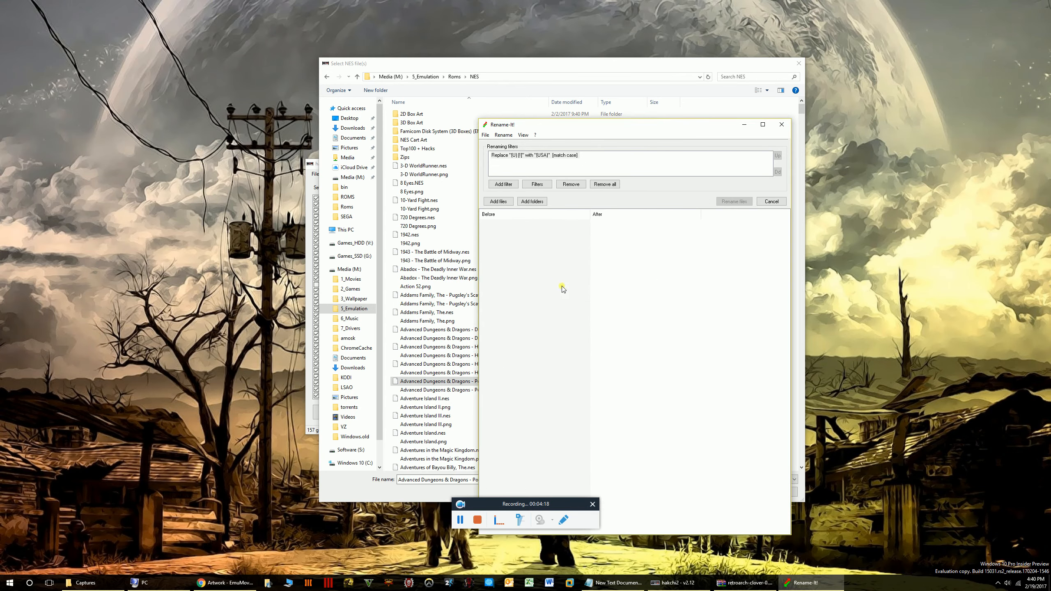
Remove the region-tag replace filter and browse Add folders to Media (M:) > 5_Emulation.
{"action": "left_click", "coordinate": [561, 157]}
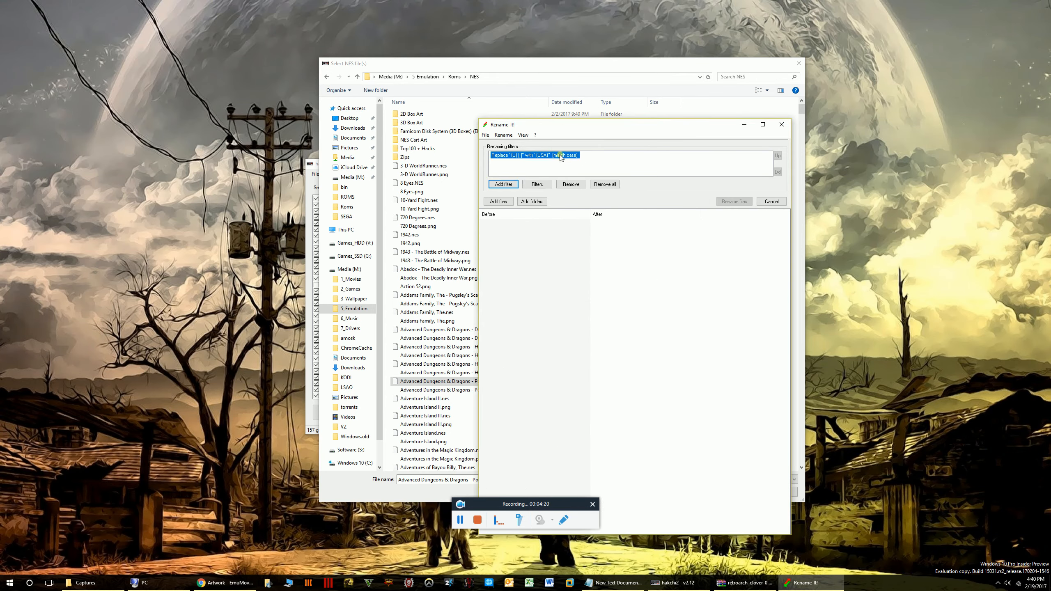
{"action": "left_click", "coordinate": [571, 184]}
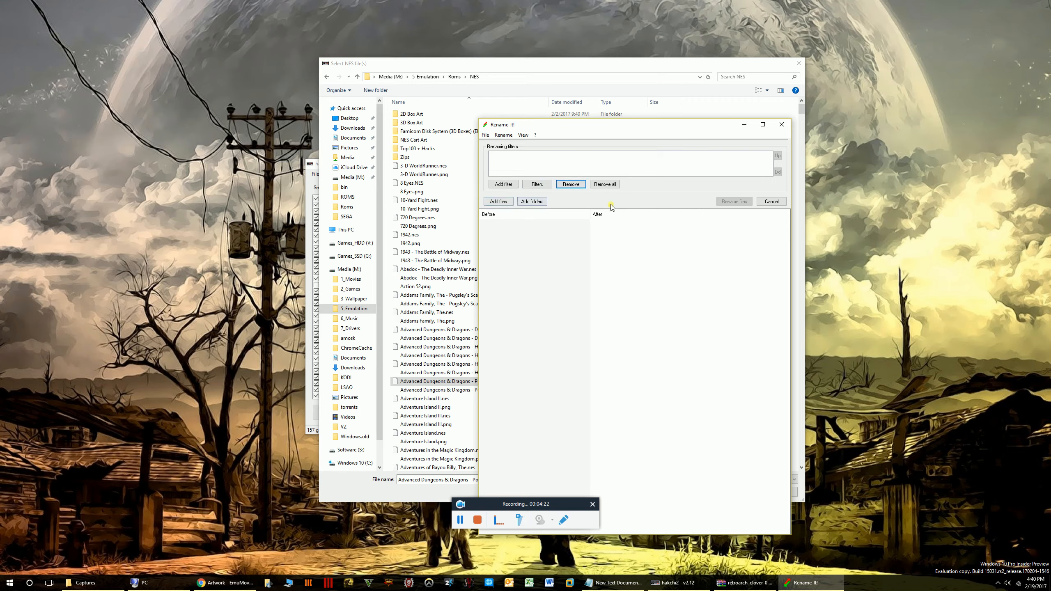
{"action": "left_click", "coordinate": [535, 200]}
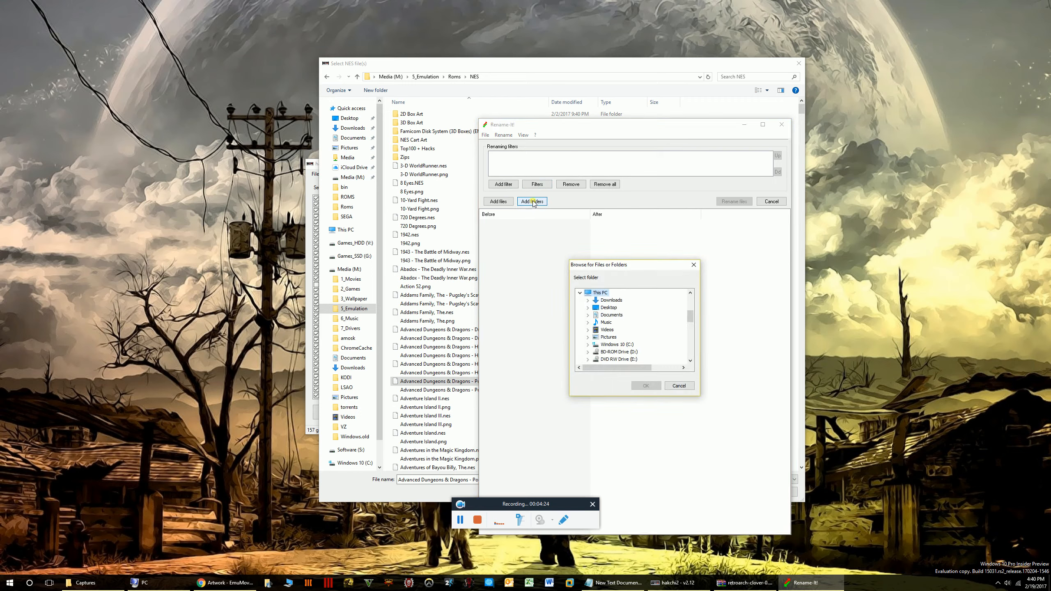
{"action": "scroll", "coordinate": [638, 332], "scroll_direction": "down", "scroll_amount": 2}
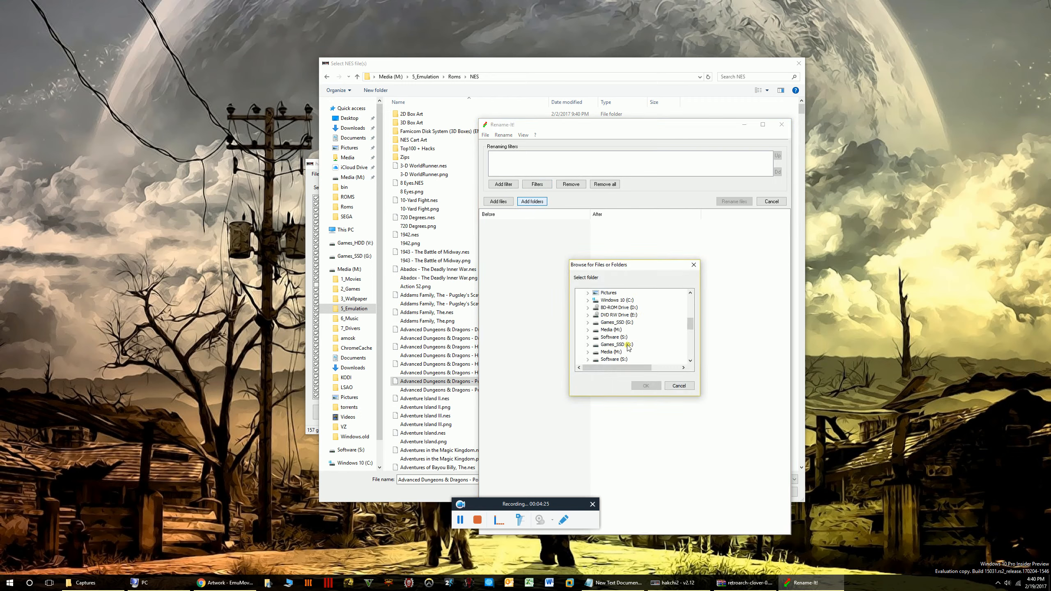
{"action": "left_click", "coordinate": [611, 329]}
{"action": "left_click", "coordinate": [588, 330]}
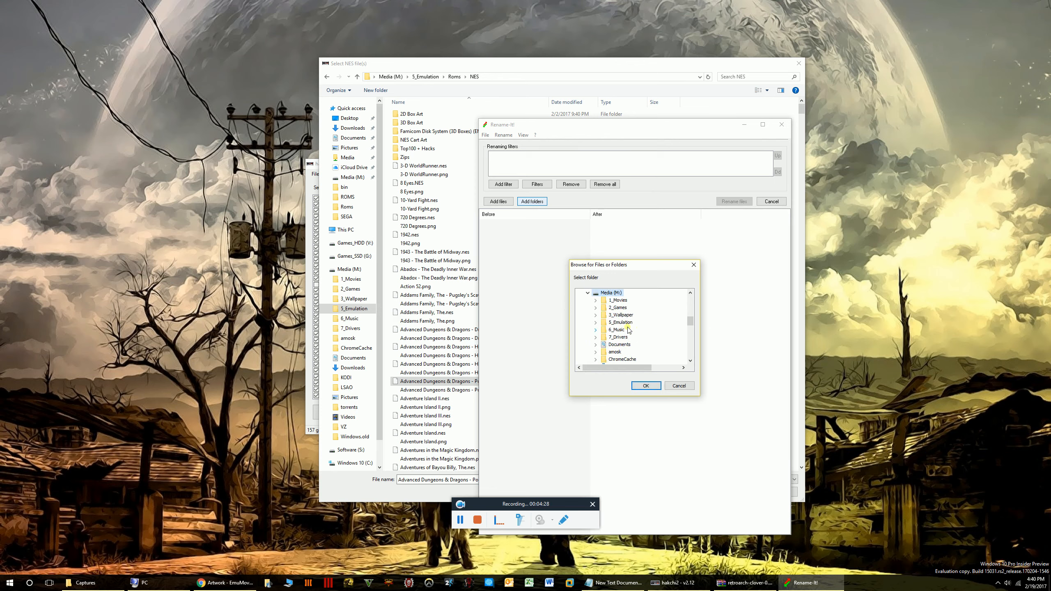
{"action": "left_click", "coordinate": [622, 324]}
{"action": "left_click", "coordinate": [594, 323]}
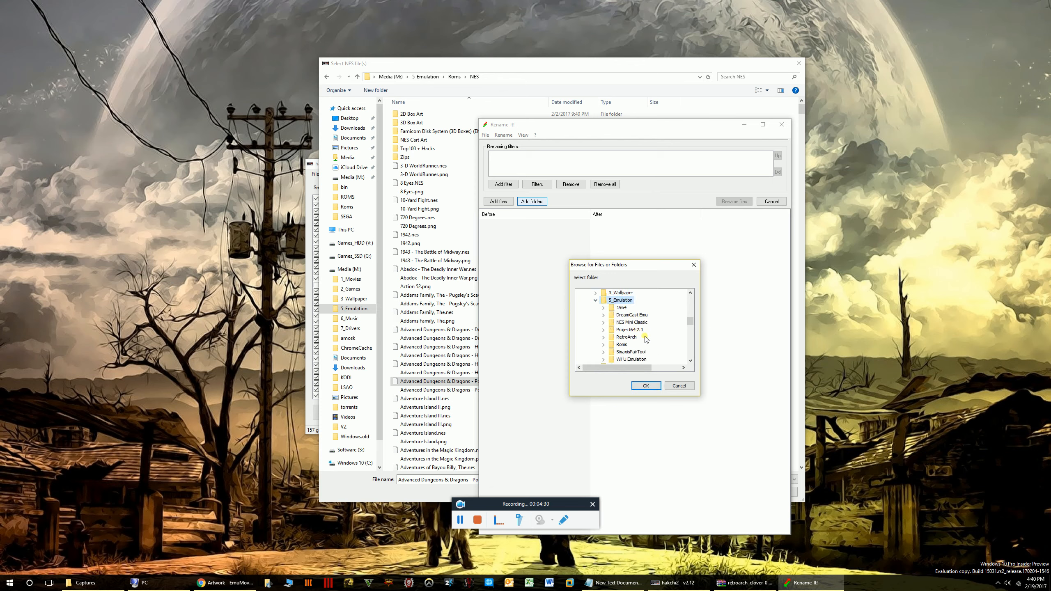
Load M:\5_Emulation\Roms into the rename list.
{"action": "scroll", "coordinate": [645, 339], "scroll_direction": "down", "scroll_amount": 1}
{"action": "left_click", "coordinate": [620, 323]}
{"action": "left_click", "coordinate": [603, 323]}
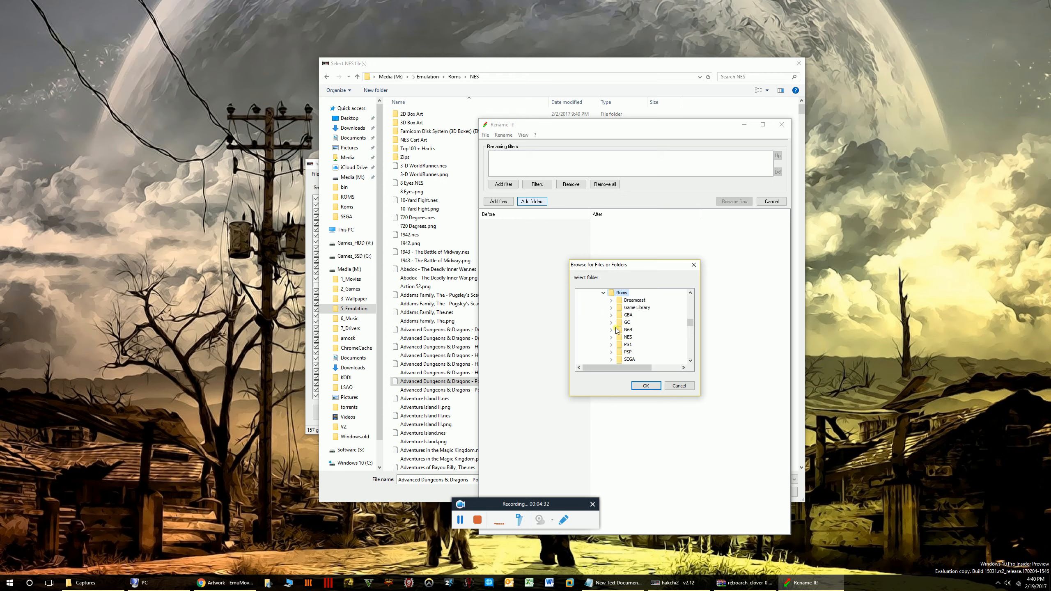
{"action": "double_click", "coordinate": [639, 330]}
{"action": "left_click", "coordinate": [638, 331]}
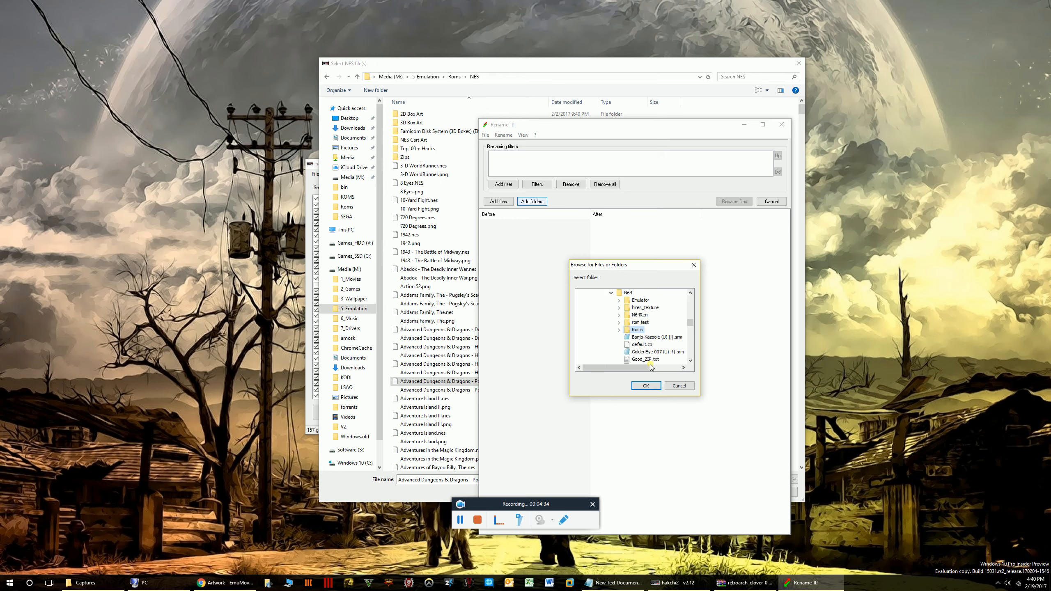
{"action": "left_click", "coordinate": [646, 387]}
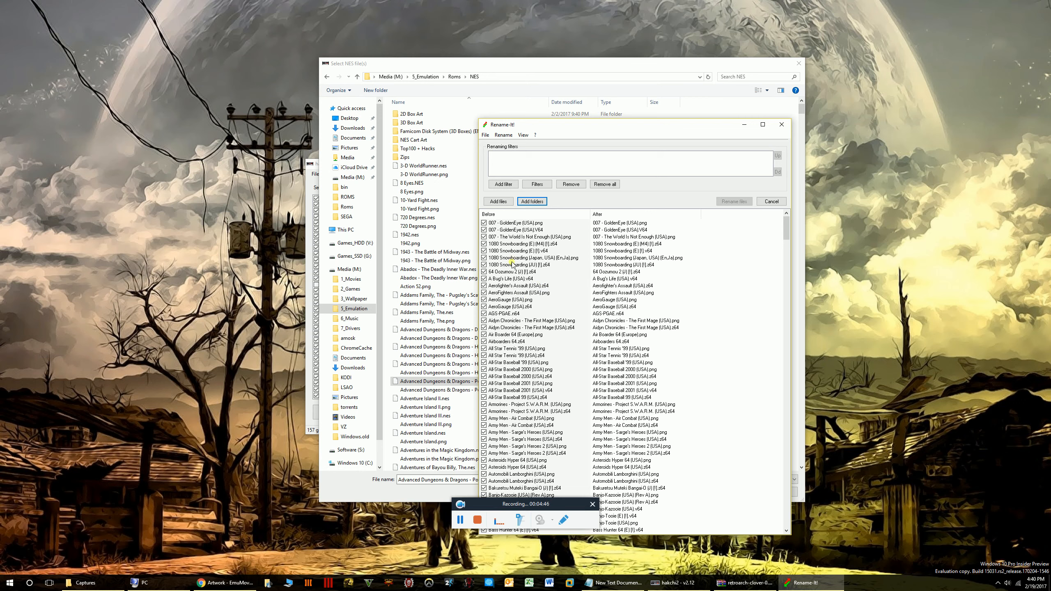
Scroll the reloaded list to confirm the (USA) names, then close Rename-It!
{"action": "left_click_drag", "start_coordinate": [558, 122], "coordinate": [548, 118]}
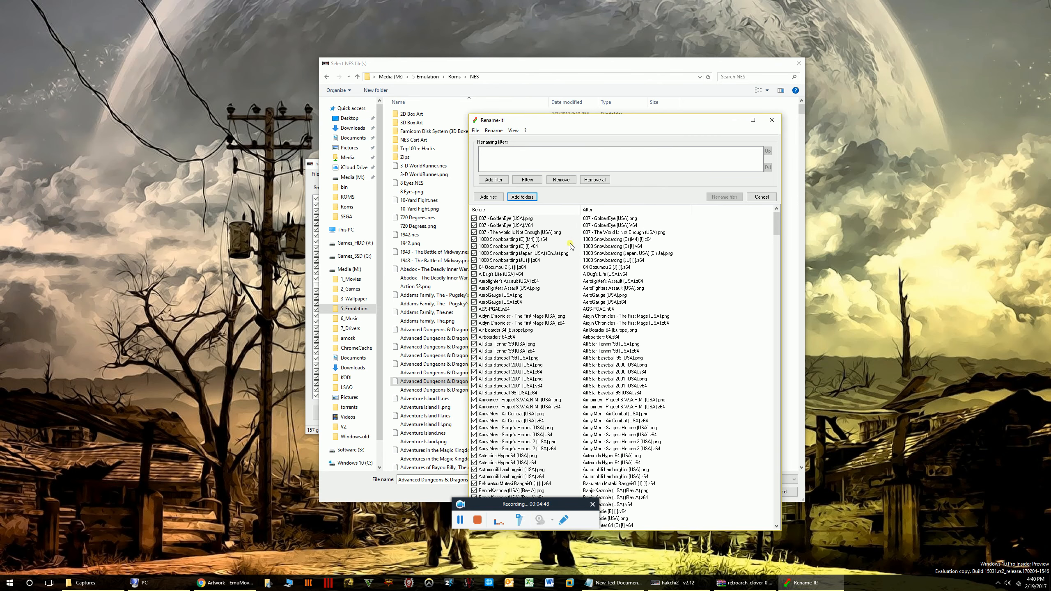
{"action": "scroll", "coordinate": [544, 392], "scroll_direction": "down", "scroll_amount": 7}
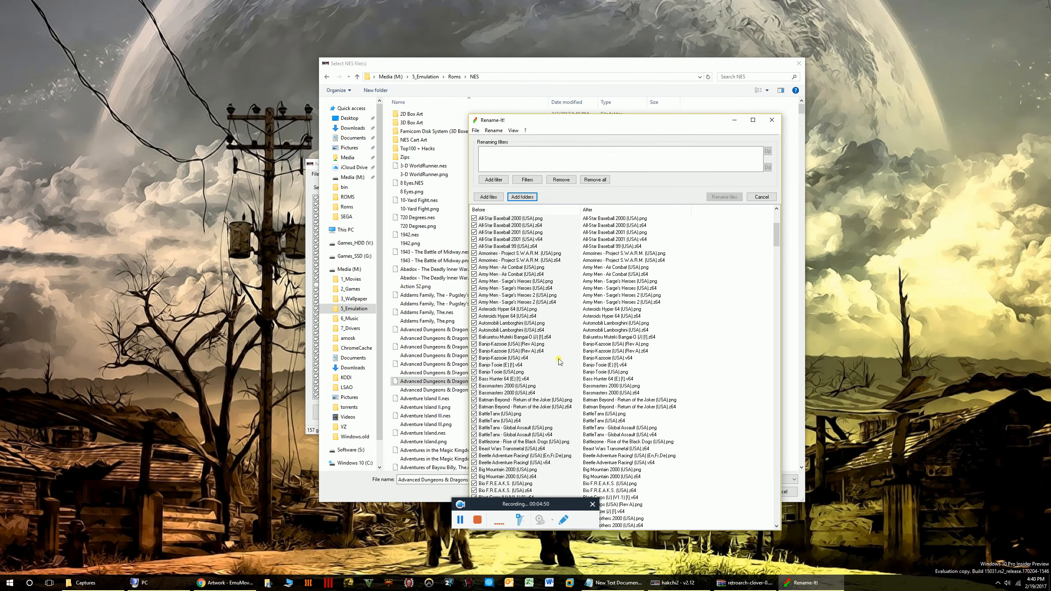
{"action": "scroll", "coordinate": [558, 361], "scroll_direction": "down", "scroll_amount": 12}
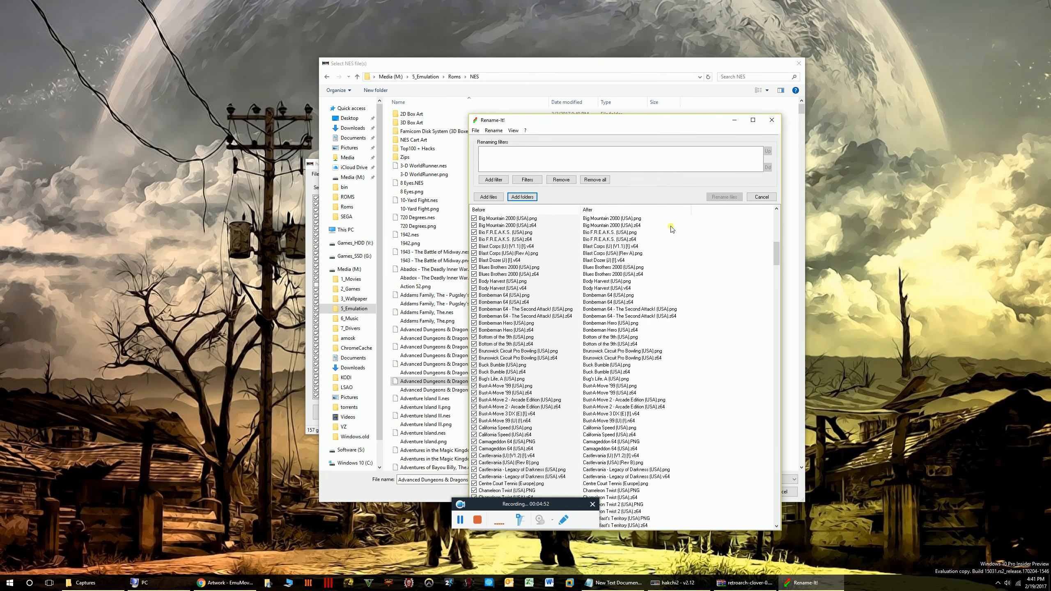
{"action": "left_click", "coordinate": [772, 120]}
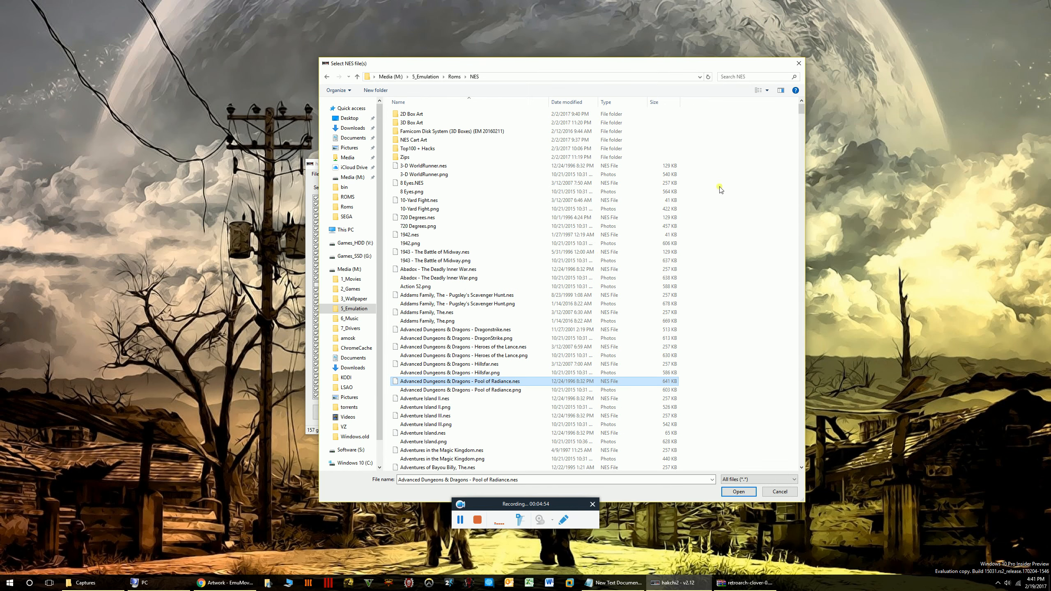
Close the Select NES file(s) dialog and dismiss the File menu unused.
{"action": "left_click", "coordinate": [797, 63]}
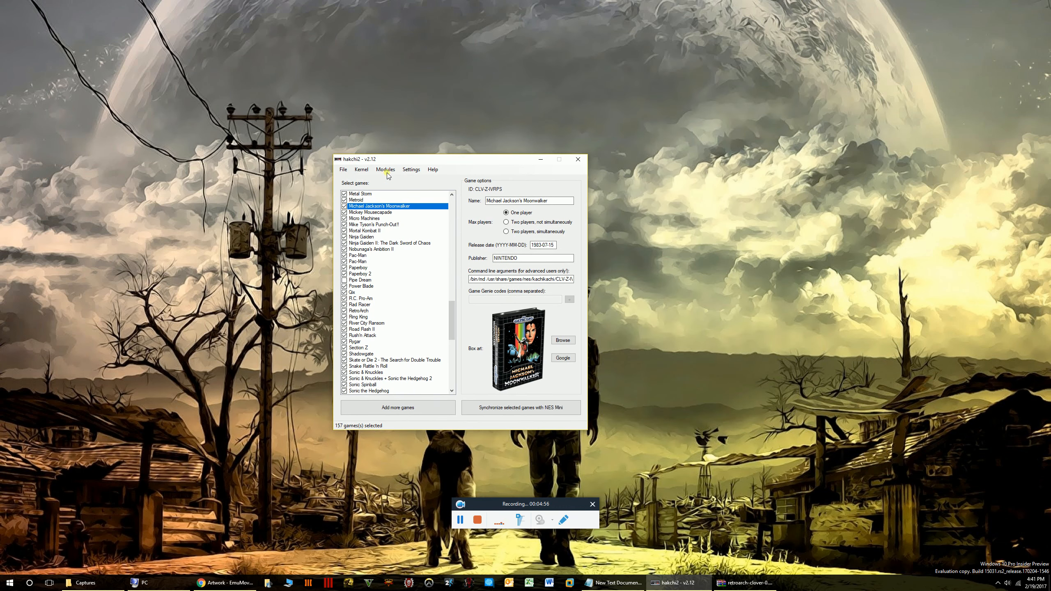
{"action": "left_click", "coordinate": [343, 169]}
{"action": "left_click", "coordinate": [529, 178]}
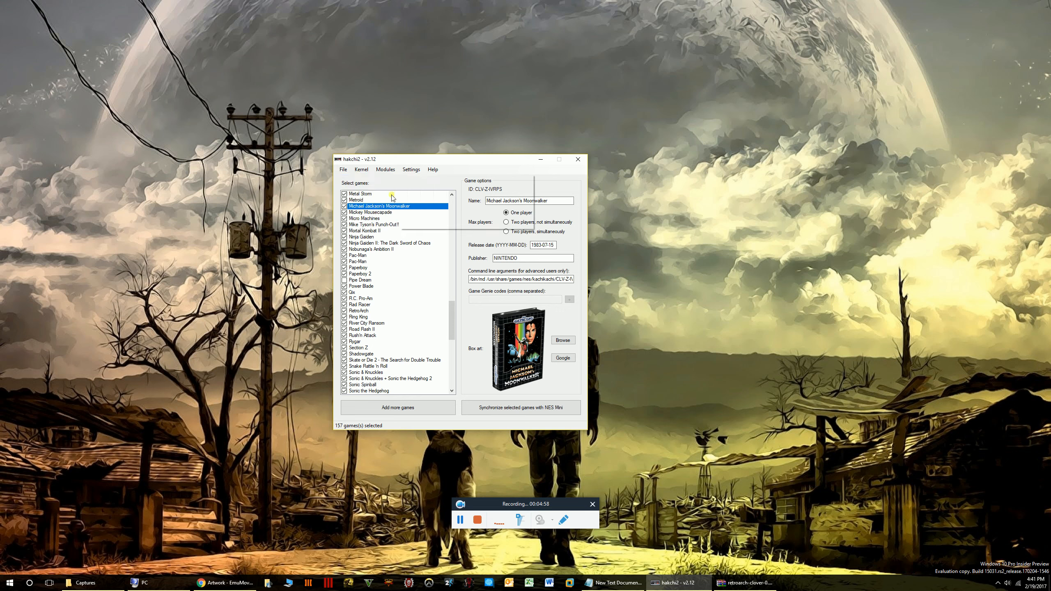
Check box art for Ring King, Sonic the Hedgehog 3, Super Mario 64 and RetroArch in the game list.
{"action": "left_click_drag", "start_coordinate": [391, 279], "coordinate": [369, 343]}
{"action": "left_click", "coordinate": [370, 361]}
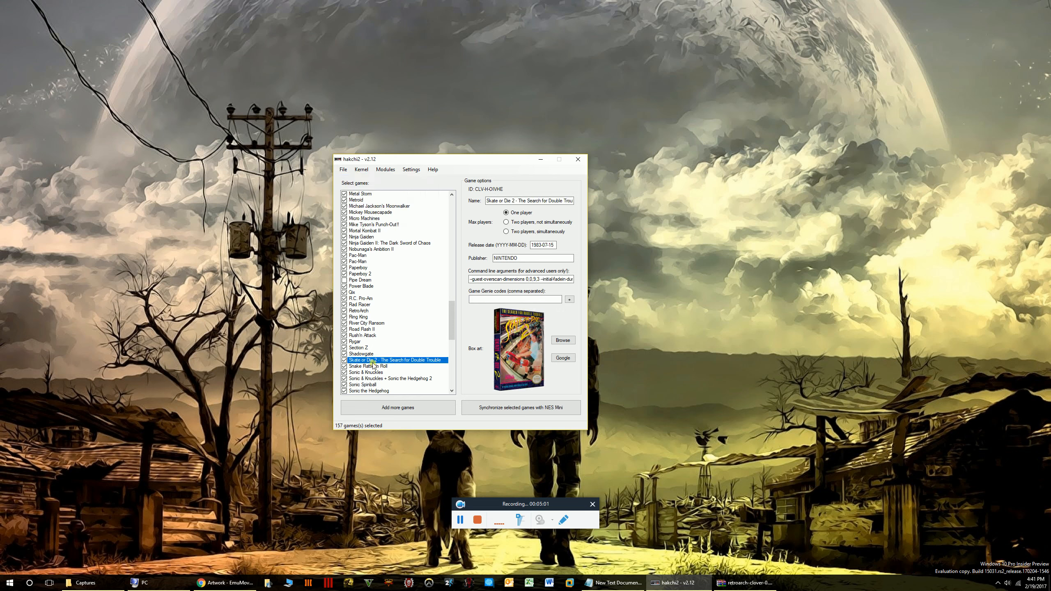
{"action": "left_click", "coordinate": [378, 318]}
{"action": "scroll", "coordinate": [372, 352], "scroll_direction": "down", "scroll_amount": 4}
{"action": "left_click", "coordinate": [370, 366]}
{"action": "left_click", "coordinate": [365, 329]}
{"action": "scroll", "coordinate": [366, 332], "scroll_direction": "down", "scroll_amount": 3}
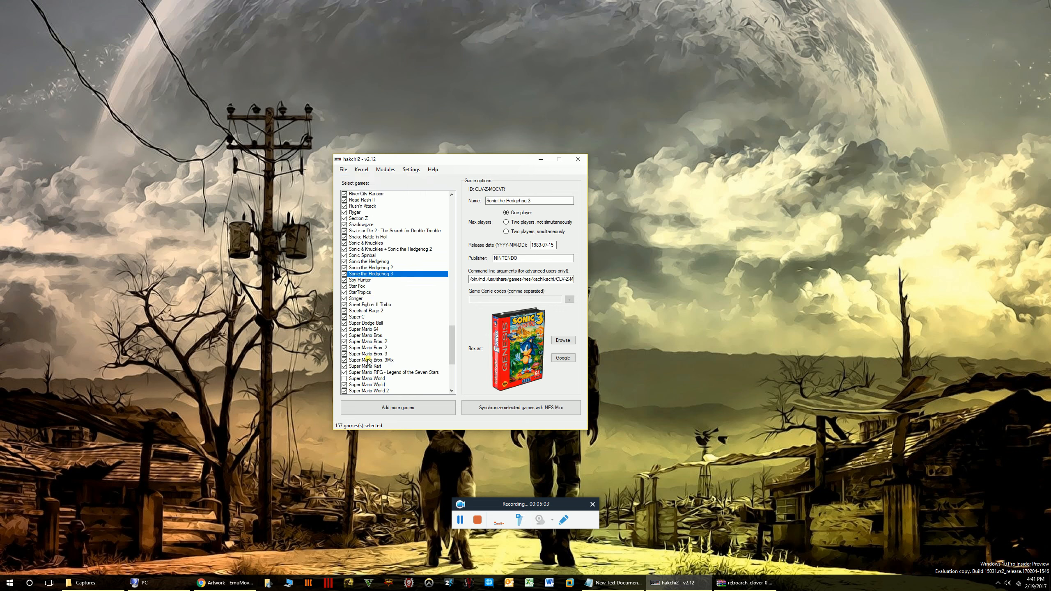
{"action": "left_click", "coordinate": [367, 359]}
{"action": "left_click", "coordinate": [368, 330]}
{"action": "scroll", "coordinate": [367, 264], "scroll_direction": "up", "scroll_amount": 1}
{"action": "scroll", "coordinate": [367, 265], "scroll_direction": "up", "scroll_amount": 3}
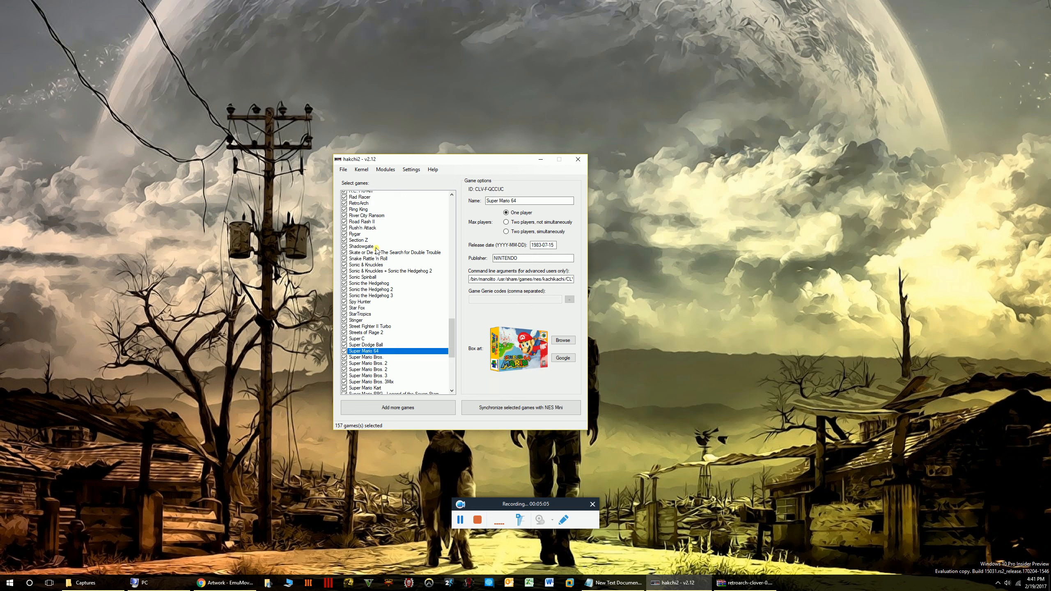
{"action": "left_click", "coordinate": [364, 237]}
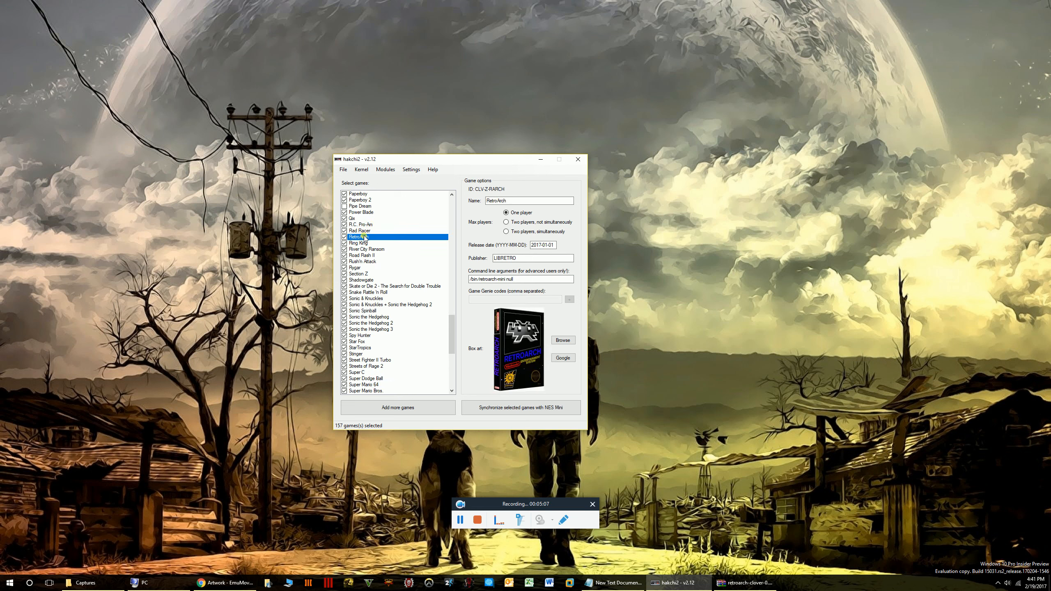
{"action": "left_click_drag", "start_coordinate": [502, 159], "coordinate": [527, 160]}
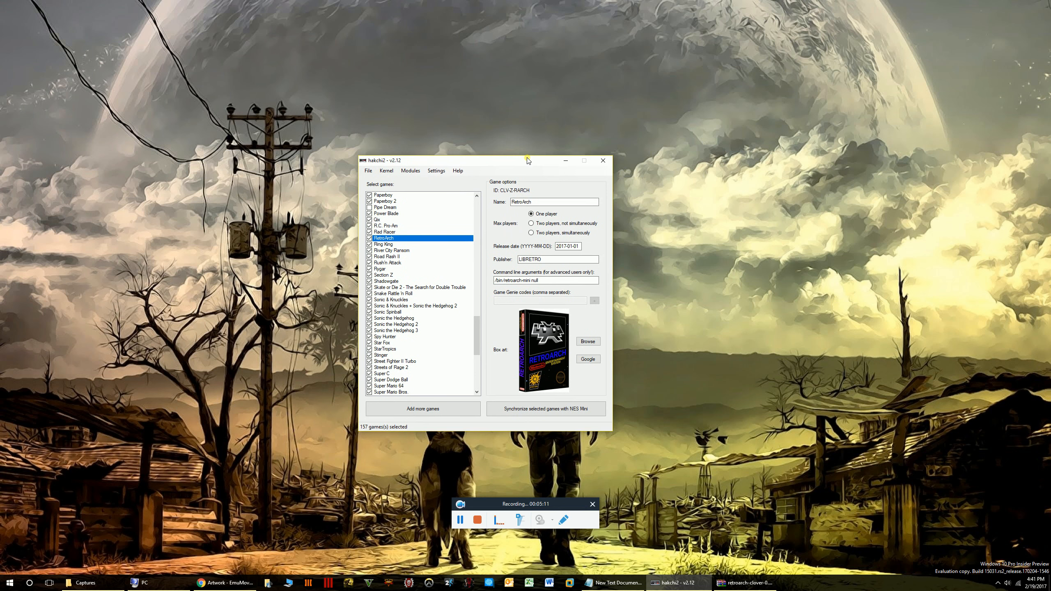